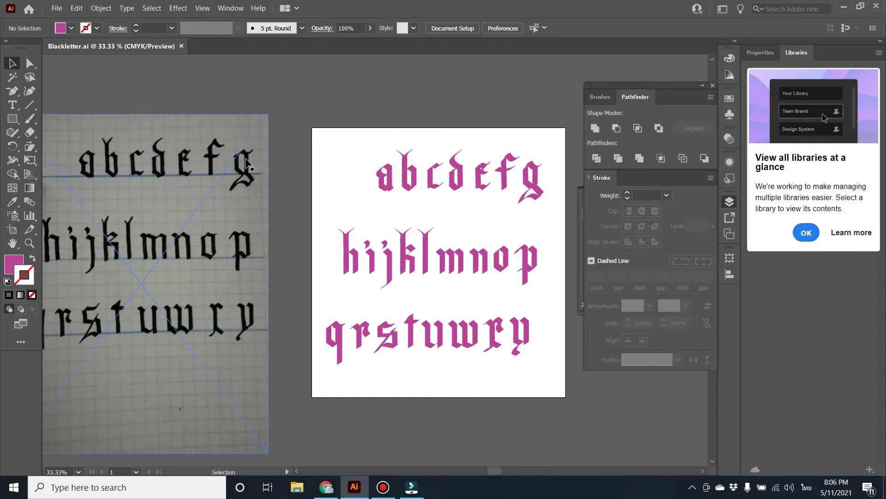
pyautogui.click(12, 243)
pyautogui.moveTo(80, 320); pyautogui.dragTo(209, 317)
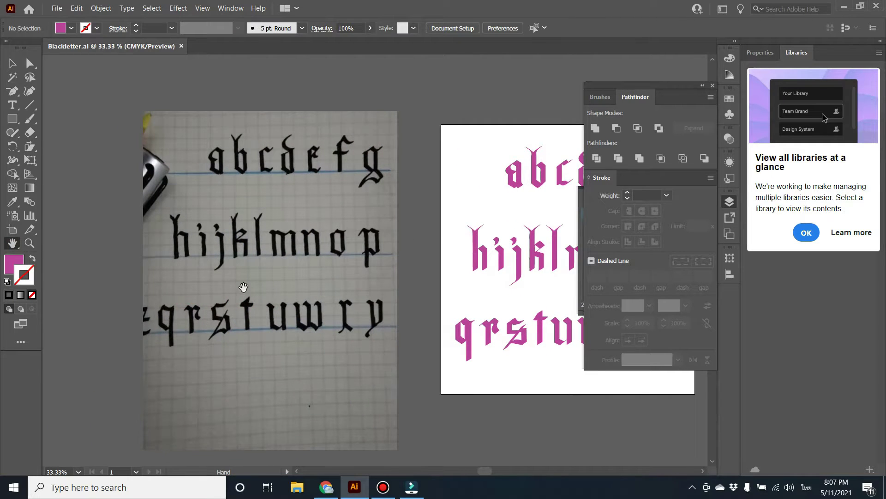
pyautogui.moveTo(392, 320); pyautogui.dragTo(314, 309)
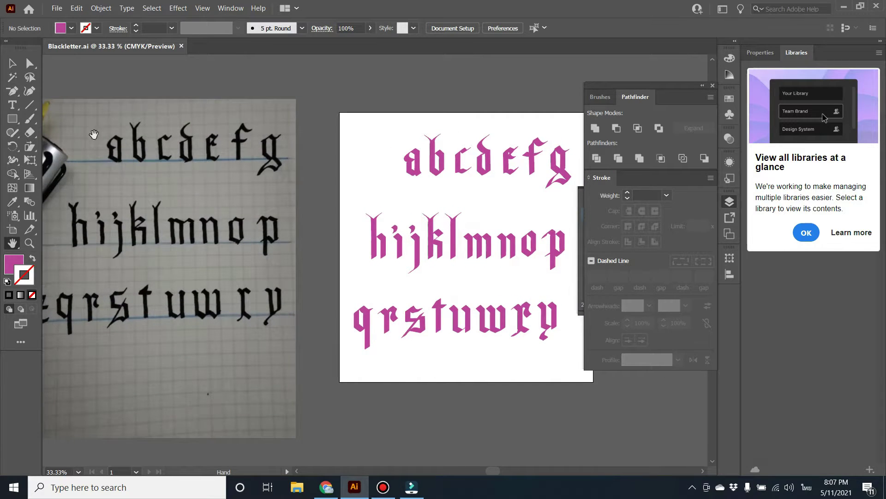
pyautogui.moveTo(311, 255); pyautogui.dragTo(329, 248)
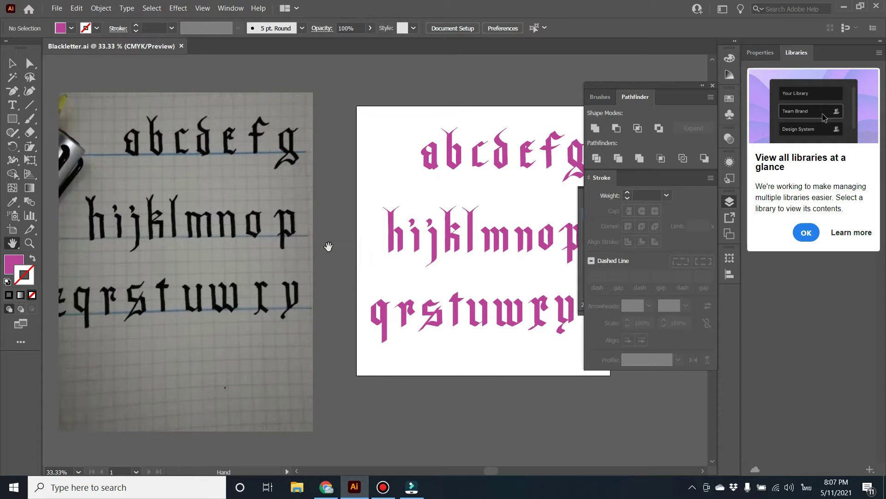
pyautogui.click(57, 9)
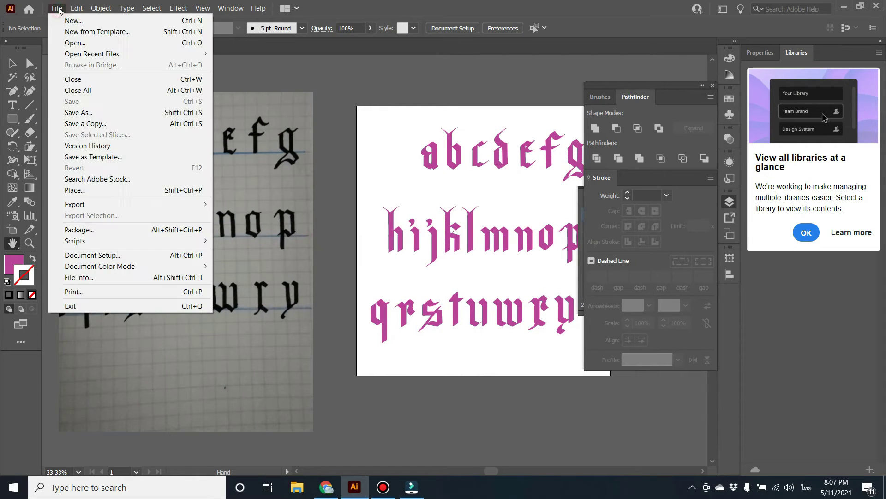
pyautogui.click(317, 189)
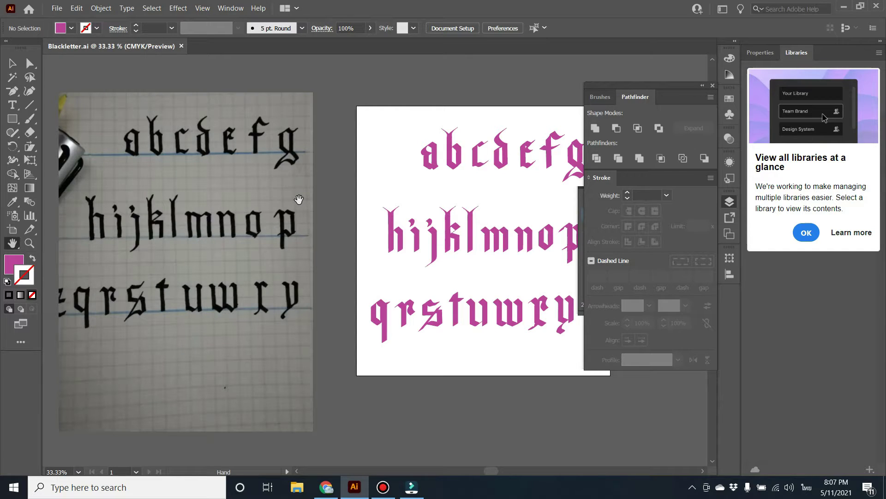
pyautogui.moveTo(330, 223); pyautogui.dragTo(282, 218)
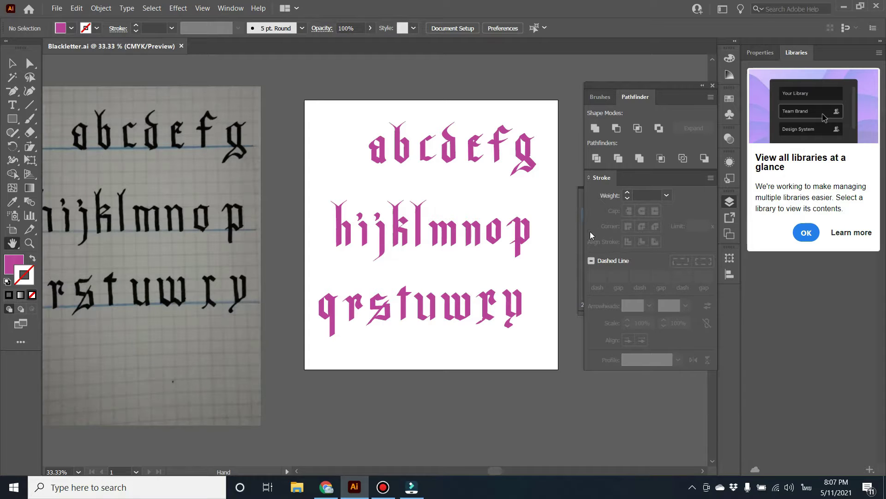
# Magnify the screen to 200% and bring up the Brushes panel.
pyautogui.click(234, 10)
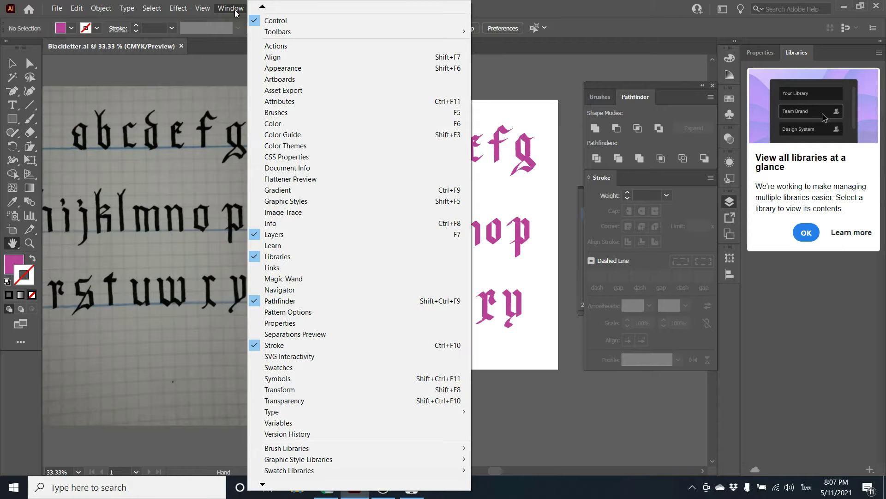
pyautogui.press('super+plus')
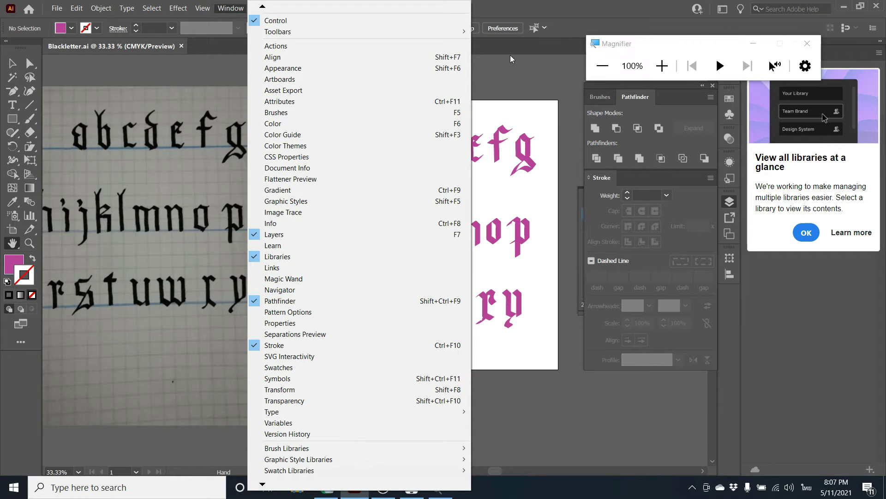
pyautogui.press('super+plus')
pyautogui.press('Escape')
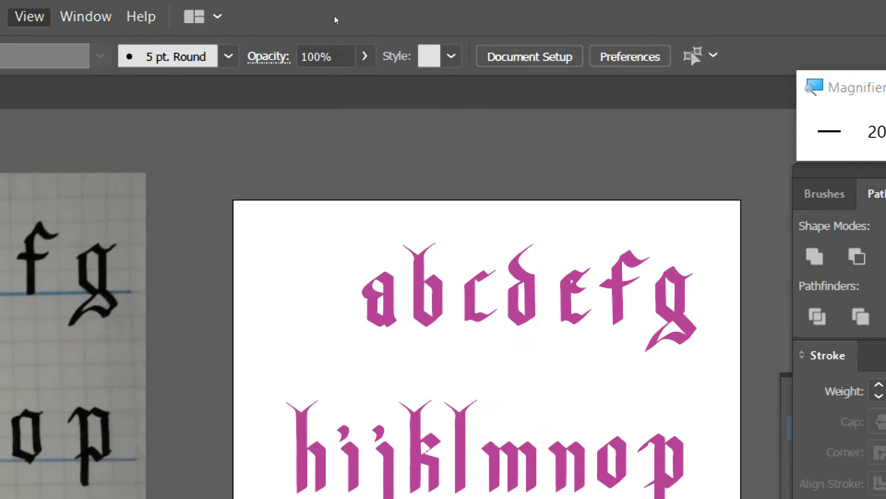
pyautogui.click(86, 17)
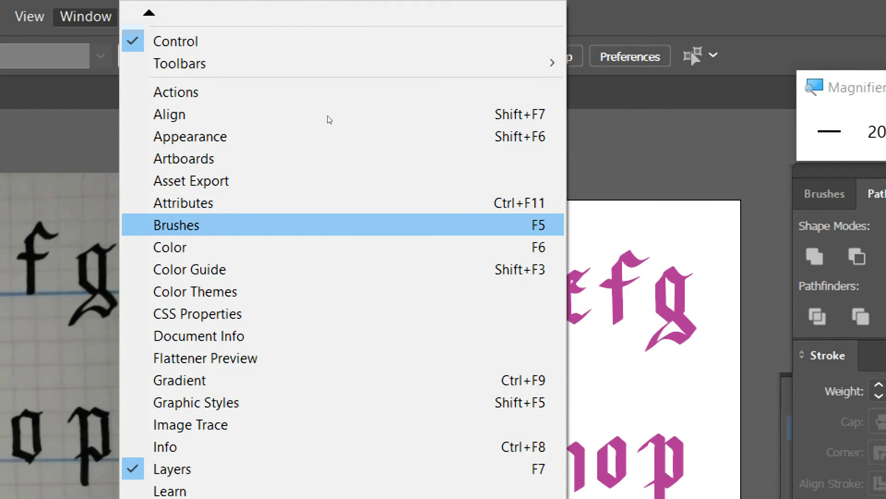
pyautogui.click(329, 225)
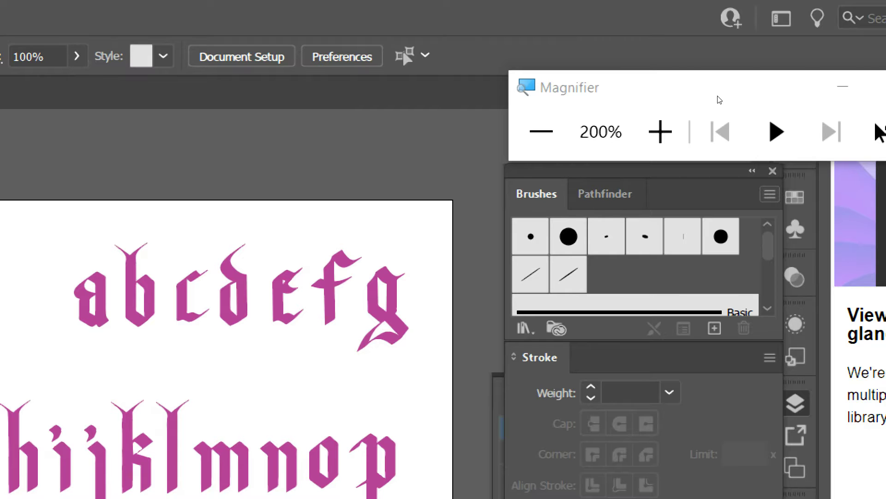
# Start a new brush of the Calligraphic Brush type.
pyautogui.click(769, 194)
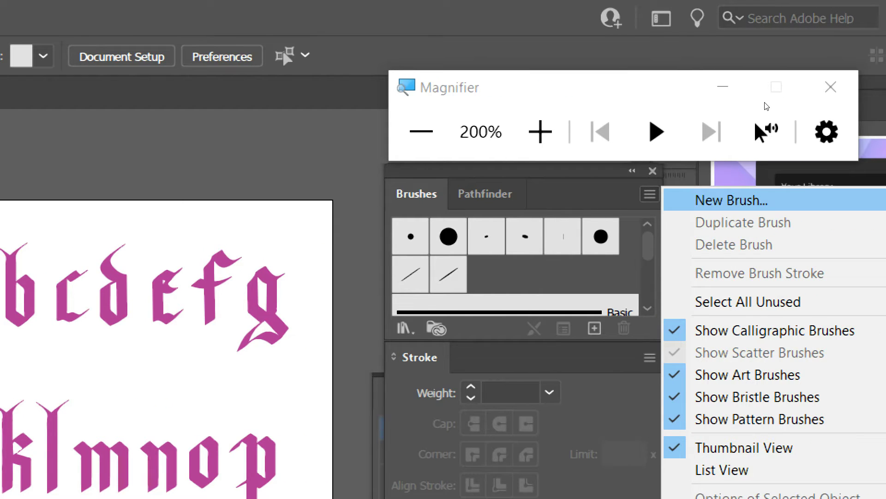
pyautogui.click(734, 200)
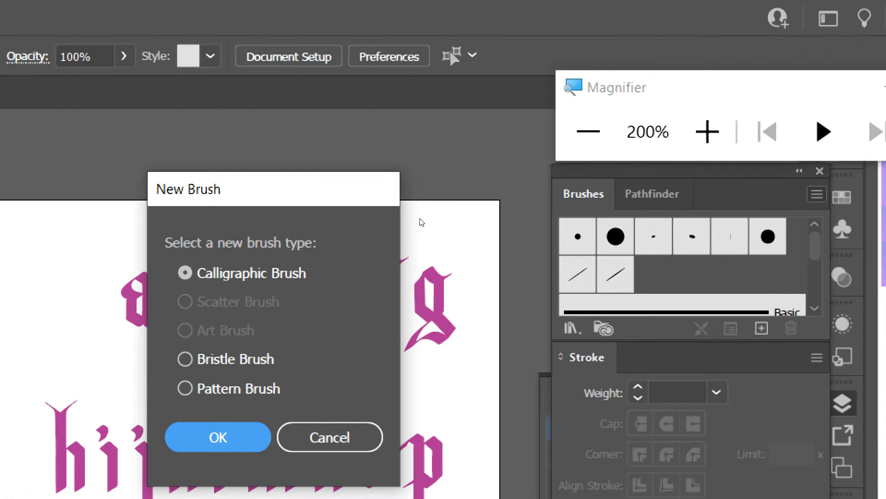
pyautogui.press('Return')
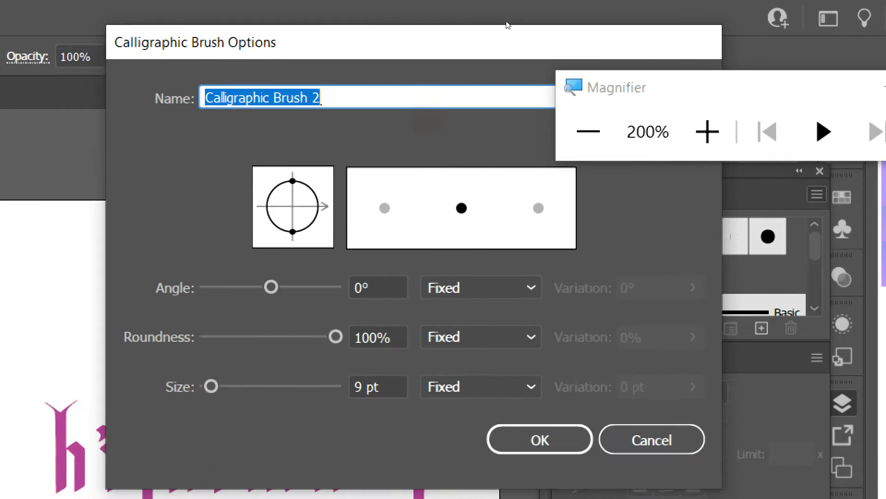
pyautogui.write('aw')
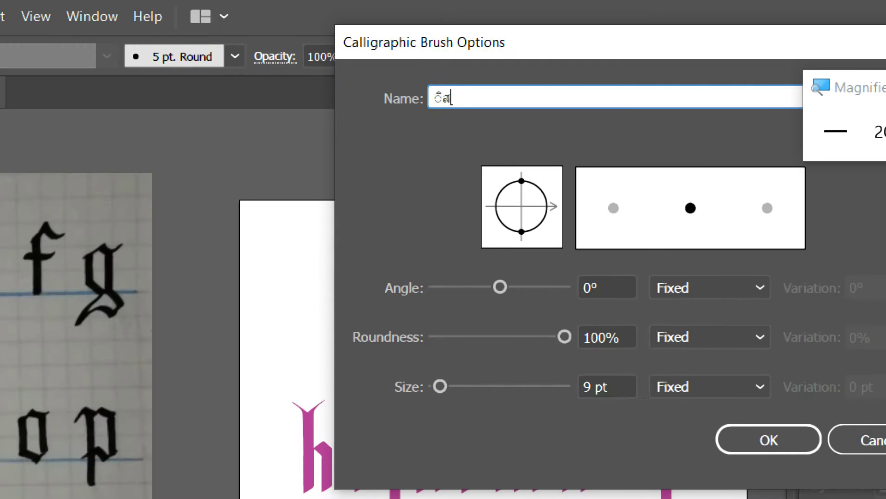
pyautogui.press('BackSpace')
pyautogui.press('BackSpace')
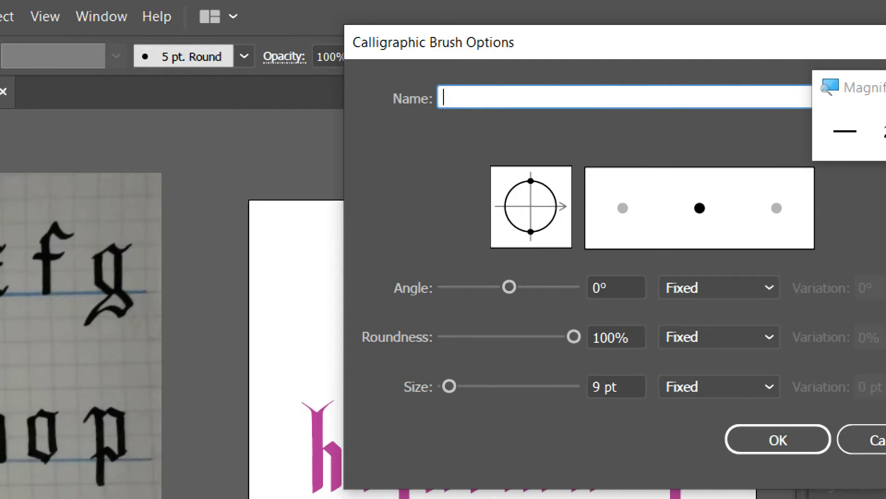
pyautogui.write('black')
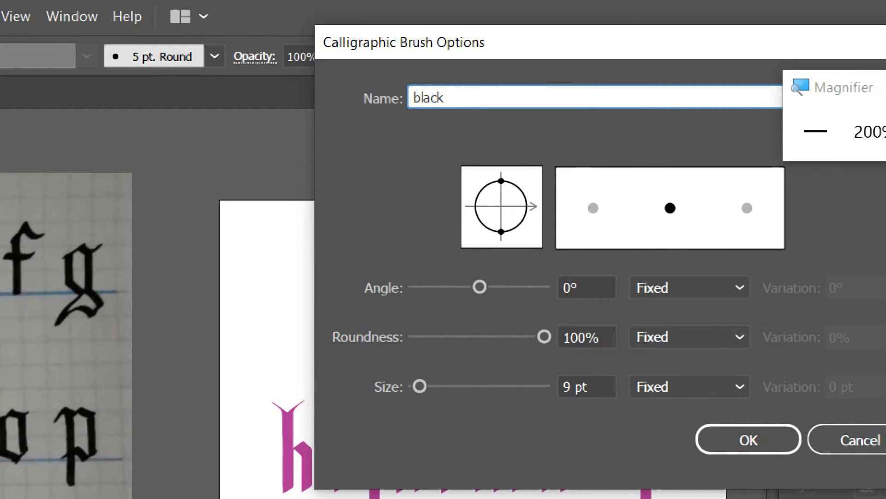
pyautogui.press('BackSpace')
pyautogui.press('BackSpace')
pyautogui.press('BackSpace')
pyautogui.press('BackSpace')
pyautogui.press('BackSpace')
# Name the new calligraphic brush "textura" and set its angle to 35°.
pyautogui.write('tex')
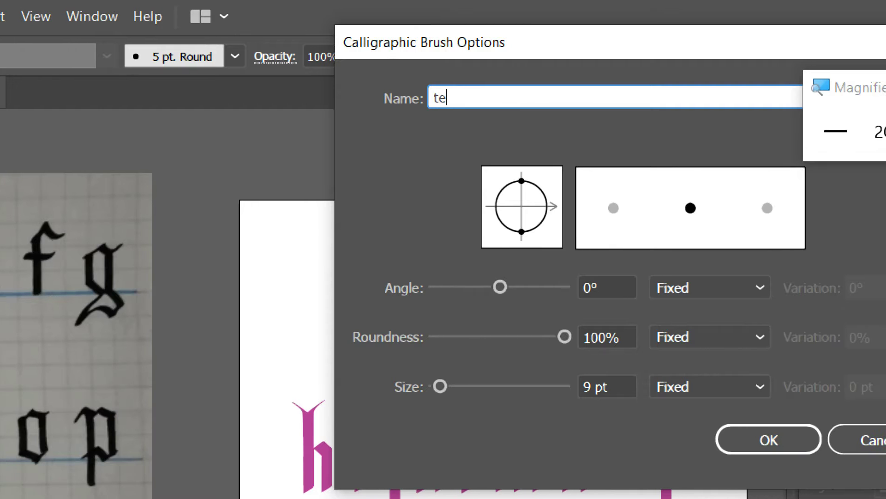
pyautogui.write('tura')
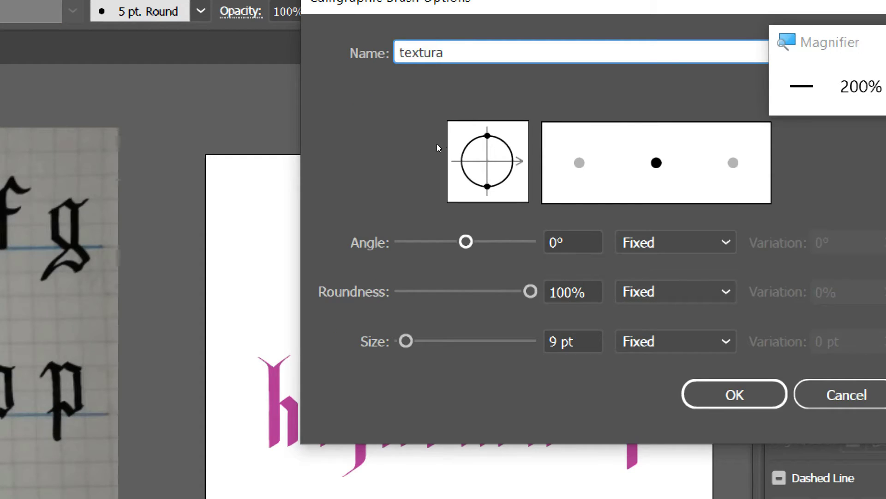
pyautogui.press('Tab')
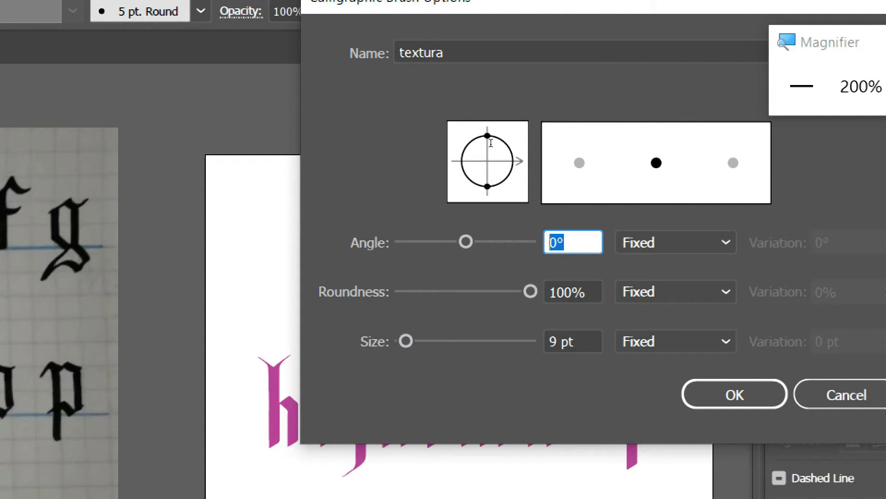
pyautogui.write('35')
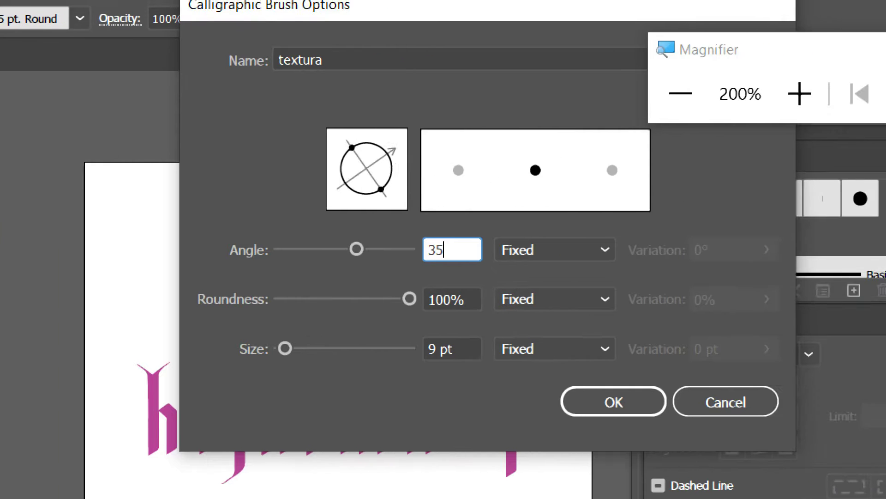
# Flatten the brush tip by reducing its roundness to 3%, keeping it fixed.
pyautogui.moveTo(409, 298); pyautogui.dragTo(279, 297)
pyautogui.press('Up')
pyautogui.press('Up')
pyautogui.press('Up')
pyautogui.press('Down')
pyautogui.press('Up')
pyautogui.press('Up')
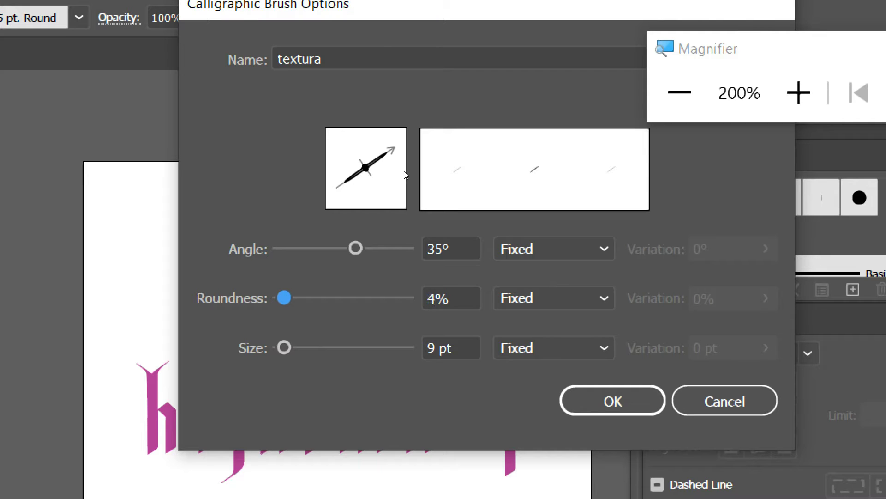
pyautogui.press('Down')
pyautogui.press('Down')
# Set the brush size to 20 pt and confirm the calligraphic brush options.
pyautogui.press('Tab')
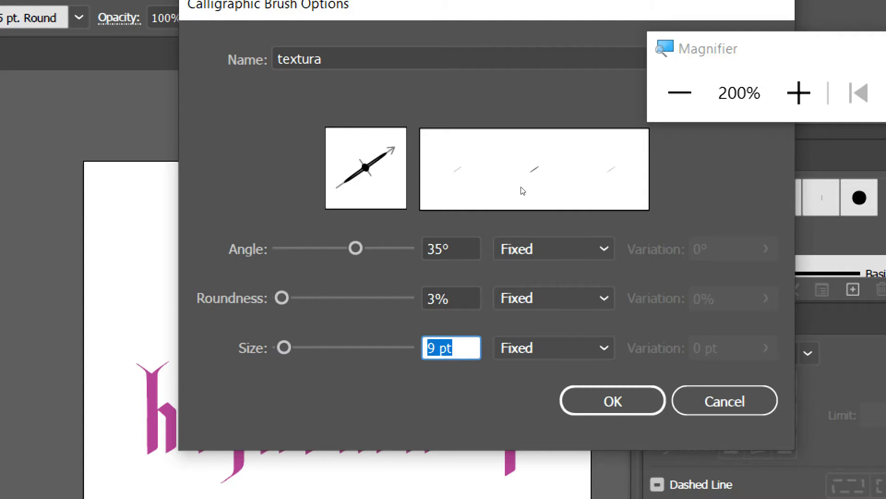
pyautogui.write('20')
pyautogui.press('Return')
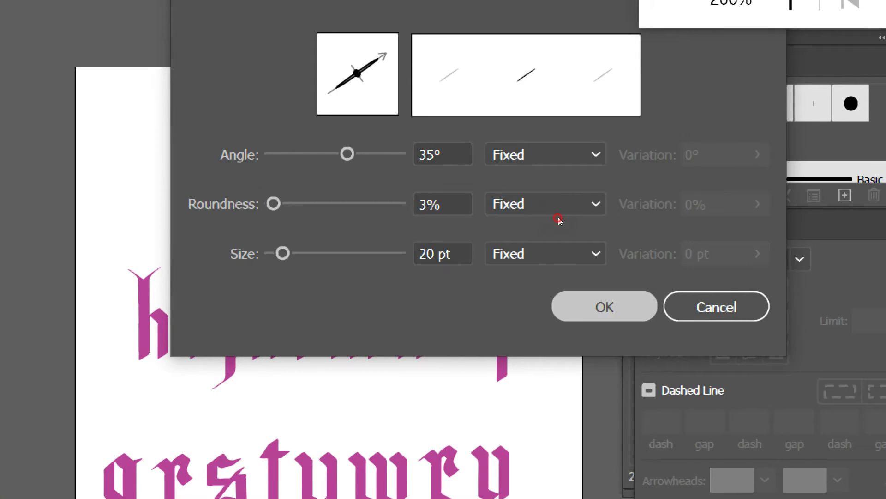
# Return the screen magnification to 100% and lock Layer 1, which holds the alphabet photo.
pyautogui.moveTo(383, 184); pyautogui.dragTo(413, 204)
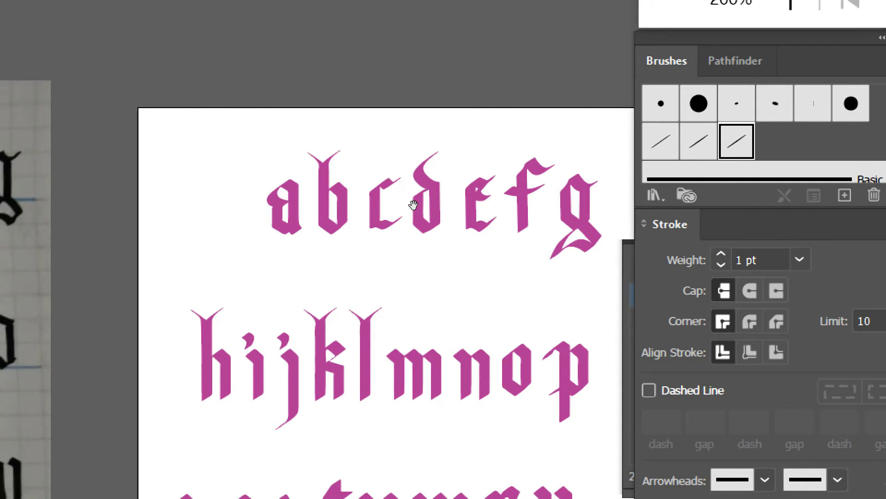
pyautogui.press('super+minus')
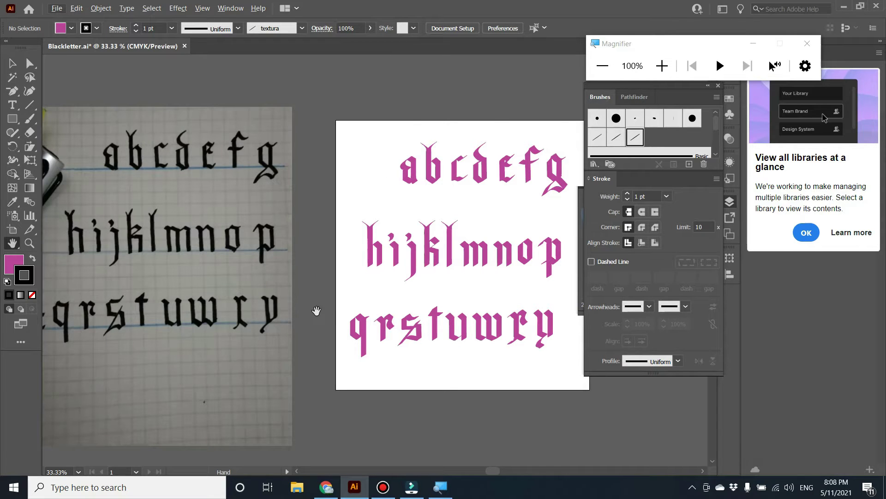
pyautogui.moveTo(271, 288); pyautogui.dragTo(380, 300)
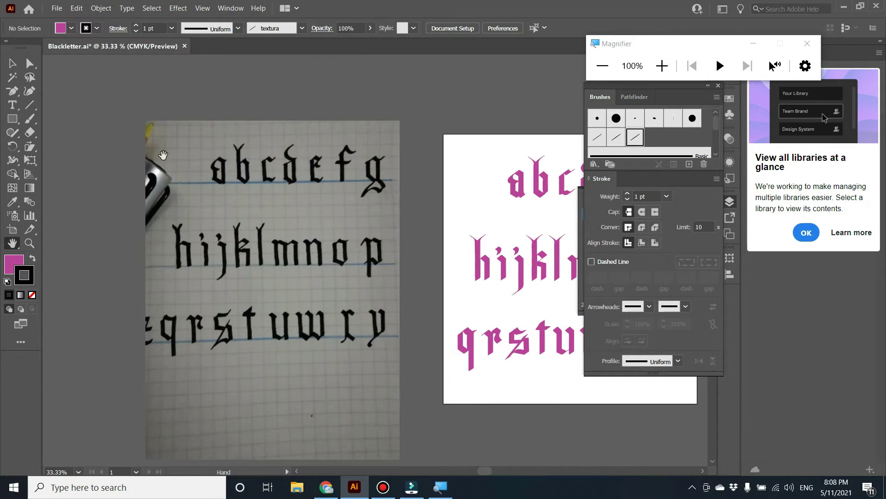
pyautogui.press('p')
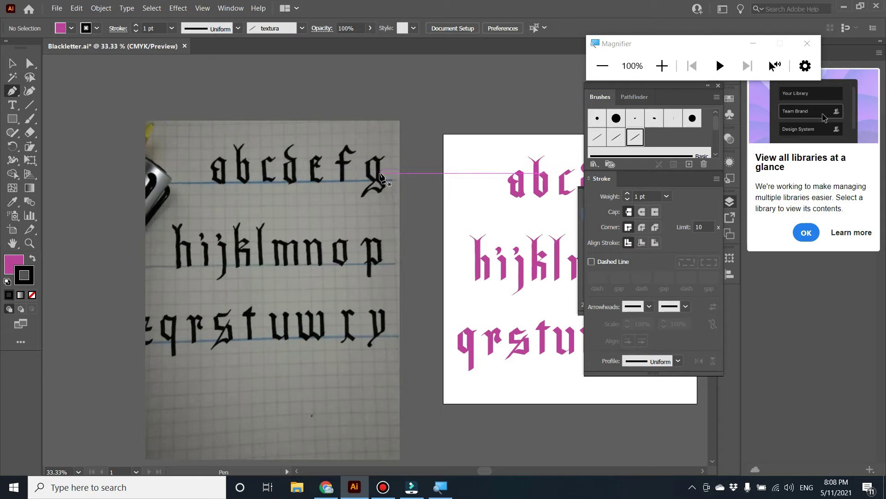
pyautogui.hotkey('ctrl', '=')
pyautogui.hotkey('ctrl', '=')
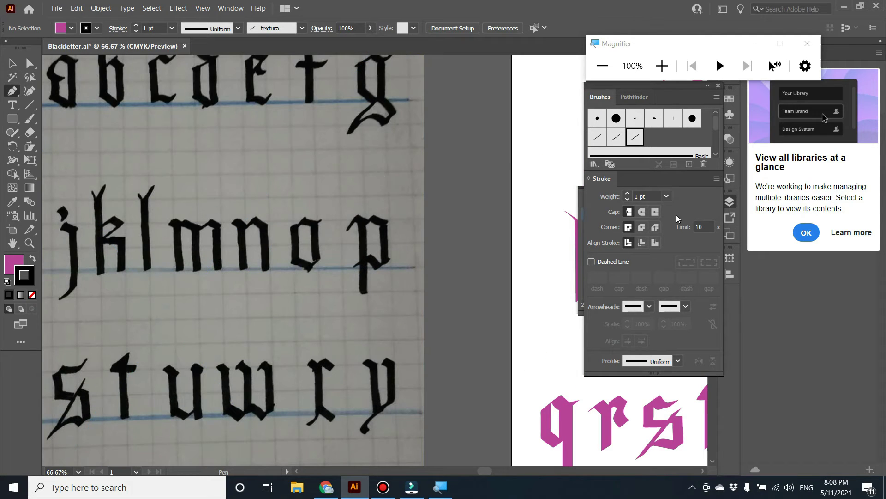
pyautogui.click(730, 203)
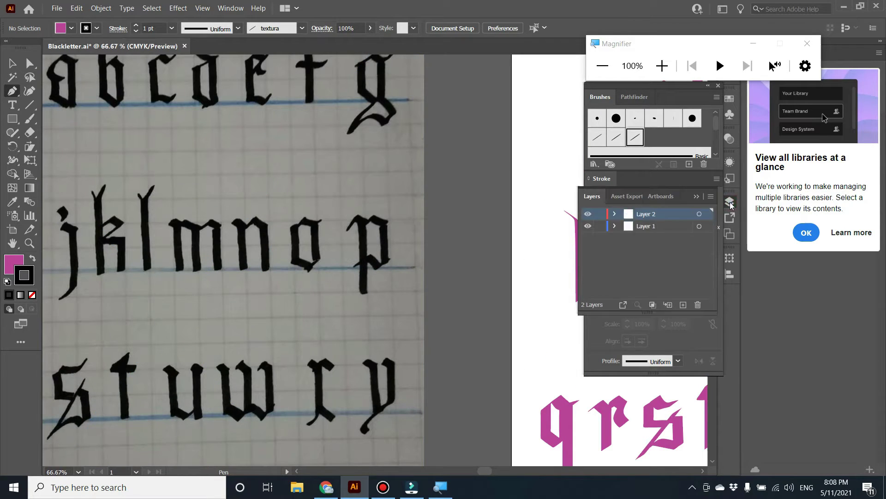
pyautogui.click(600, 227)
# Trace the bowl of the letter g on Layer 2 as a closed six-point Pen path along the stroke centres.
pyautogui.scroll(5, 382, 185)
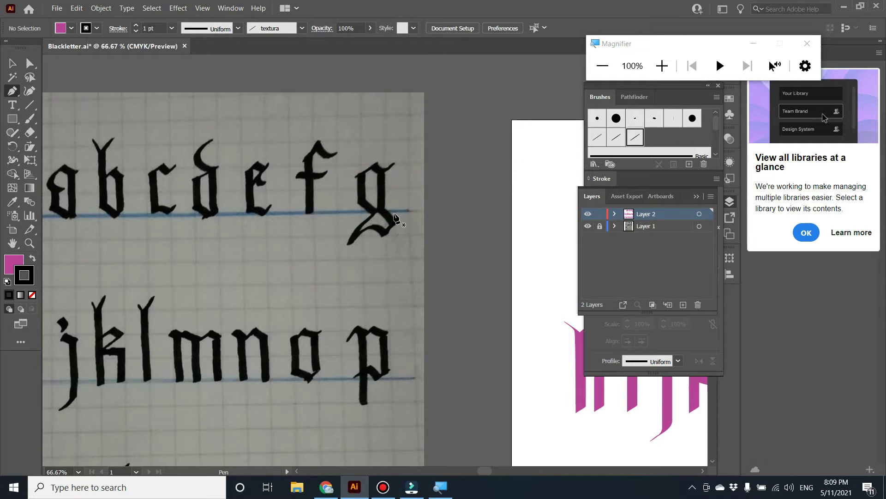
pyautogui.scroll(2, 377, 261)
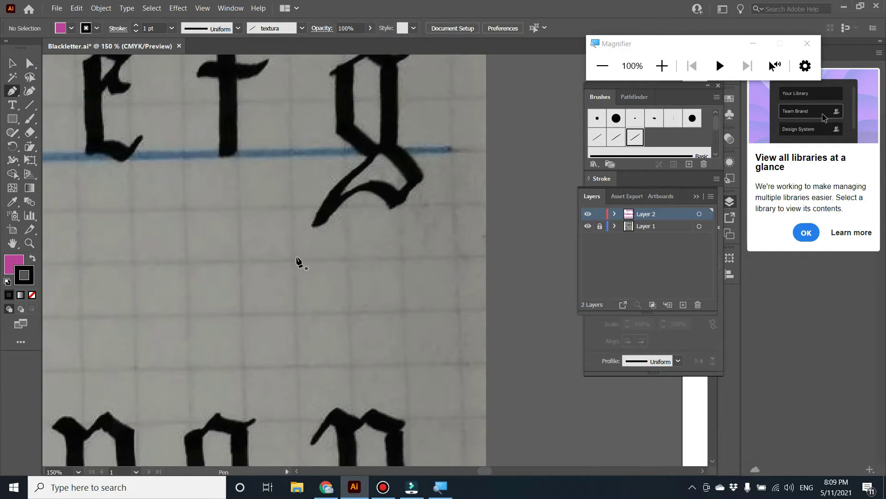
pyautogui.scroll(2, 298, 262)
pyautogui.scroll(3, 334, 247)
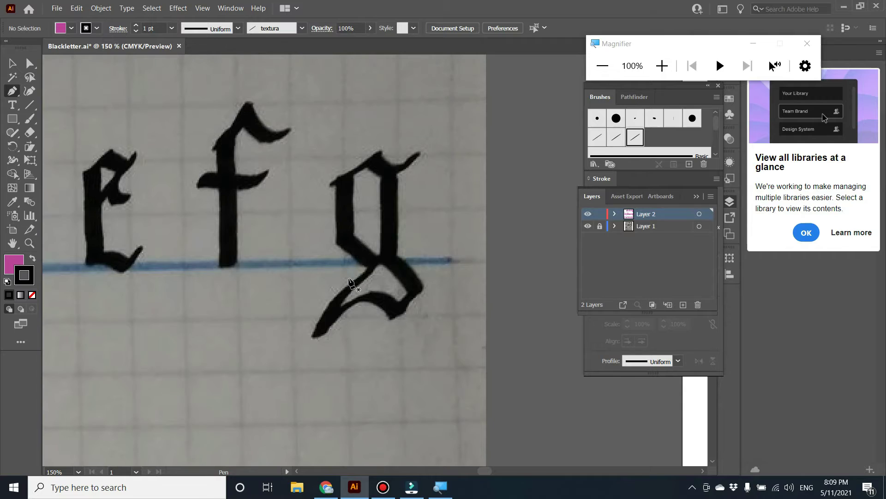
pyautogui.click(374, 262)
pyautogui.moveTo(347, 241); pyautogui.dragTo(338, 218)
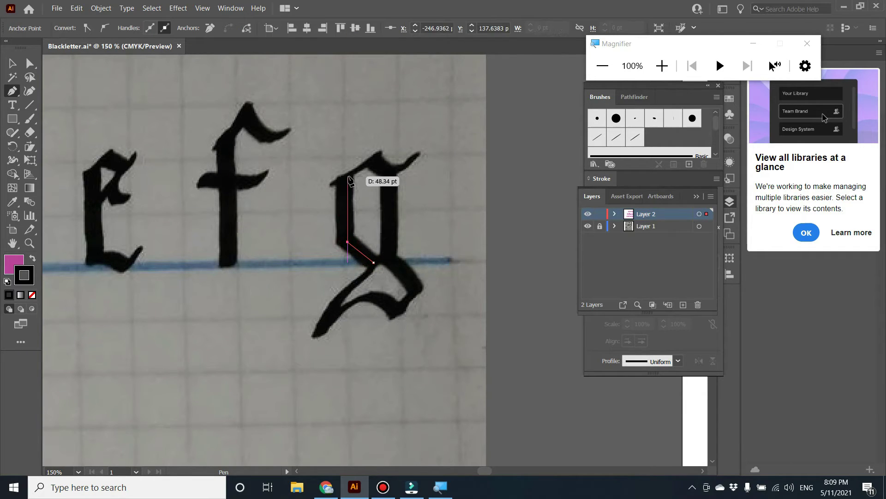
pyautogui.click(347, 176)
pyautogui.click(373, 160)
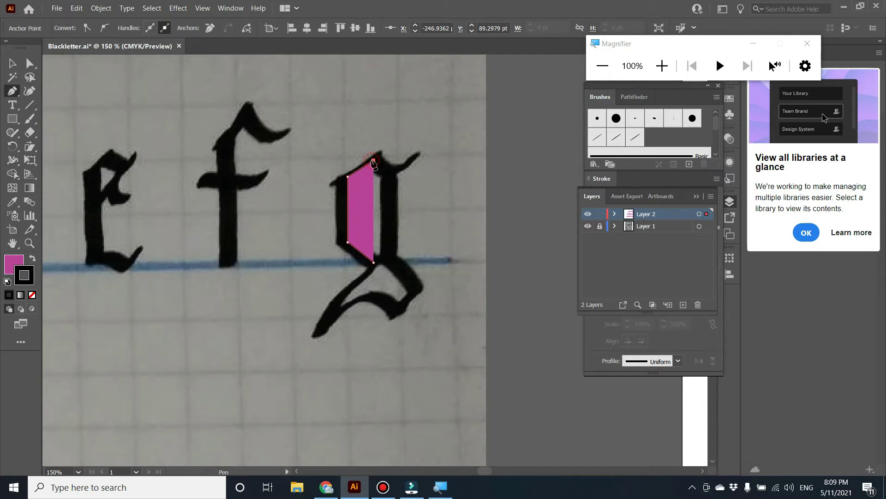
pyautogui.click(390, 174)
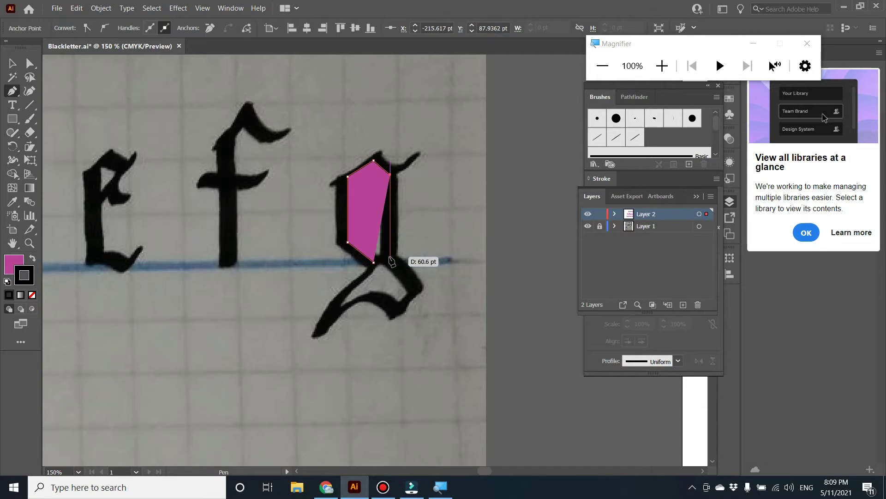
pyautogui.click(390, 251)
pyautogui.click(373, 262)
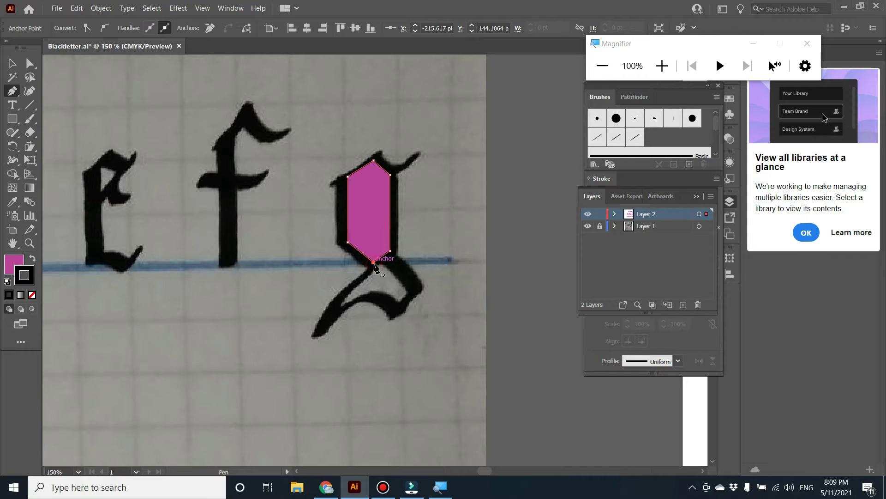
# Give the g bowl path a magenta stroke with no fill and apply the textura brush.
pyautogui.click(33, 259)
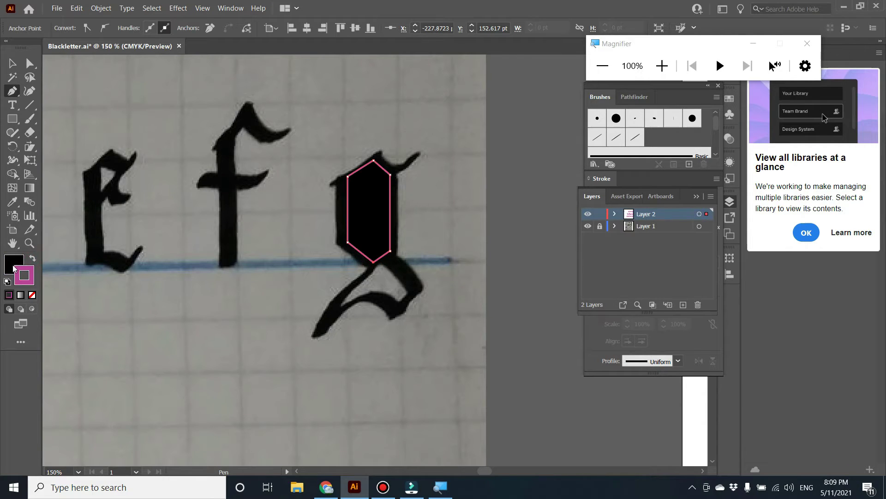
pyautogui.click(33, 295)
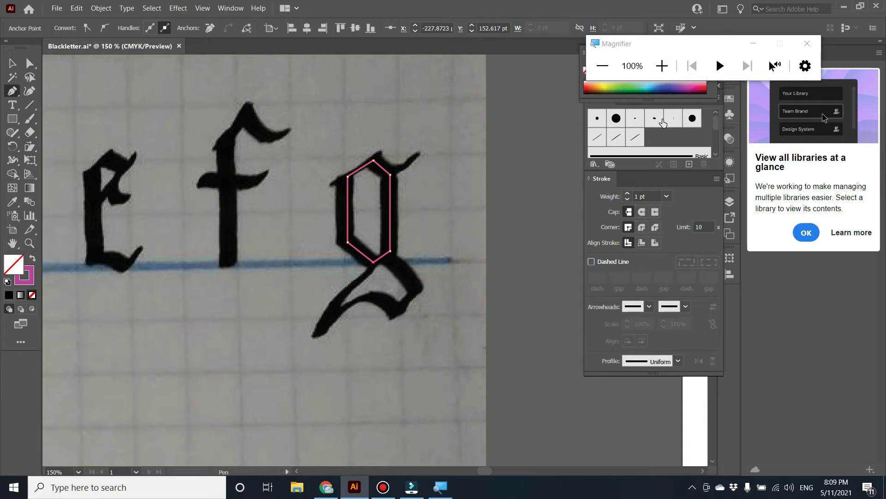
pyautogui.click(636, 138)
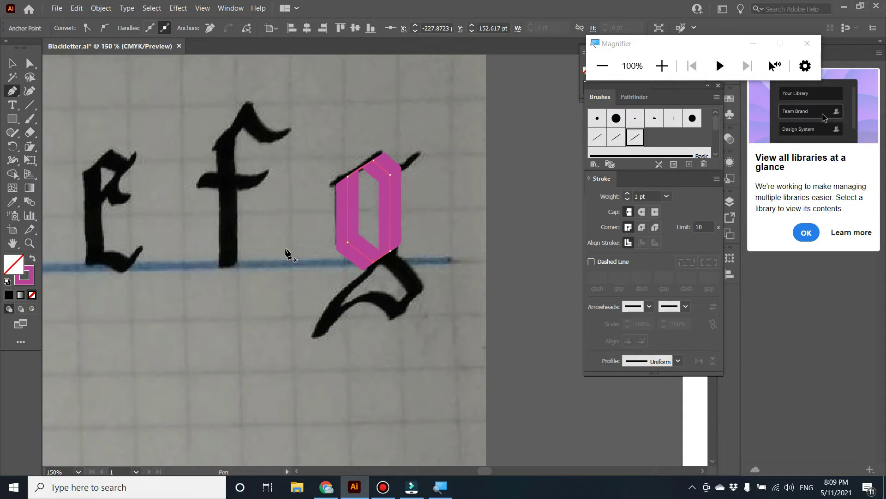
pyautogui.click(12, 63)
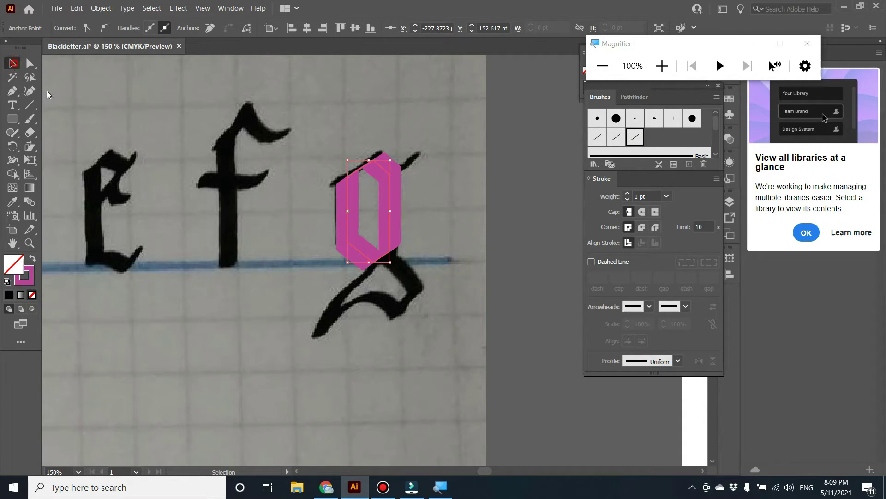
pyautogui.click(376, 227)
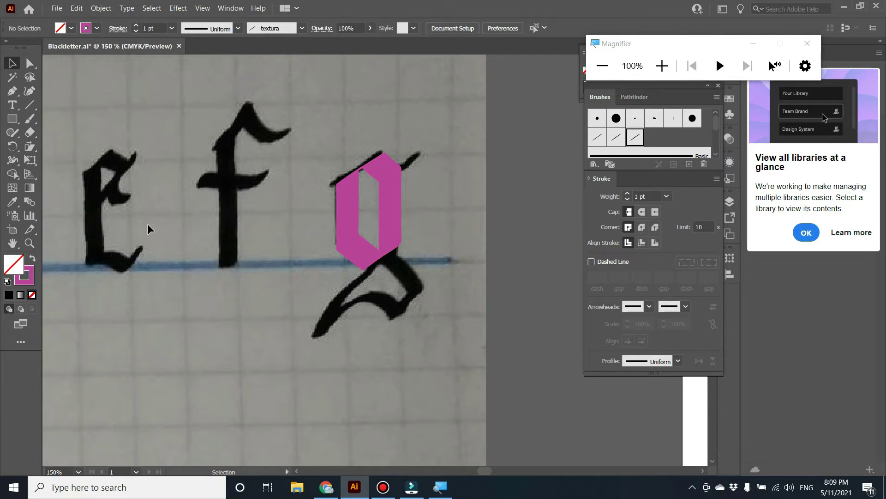
# Trace the stem and curved top hook of the letter f with the Pen tool and apply the textura brush.
pyautogui.scroll(1, 220, 244)
pyautogui.click(12, 91)
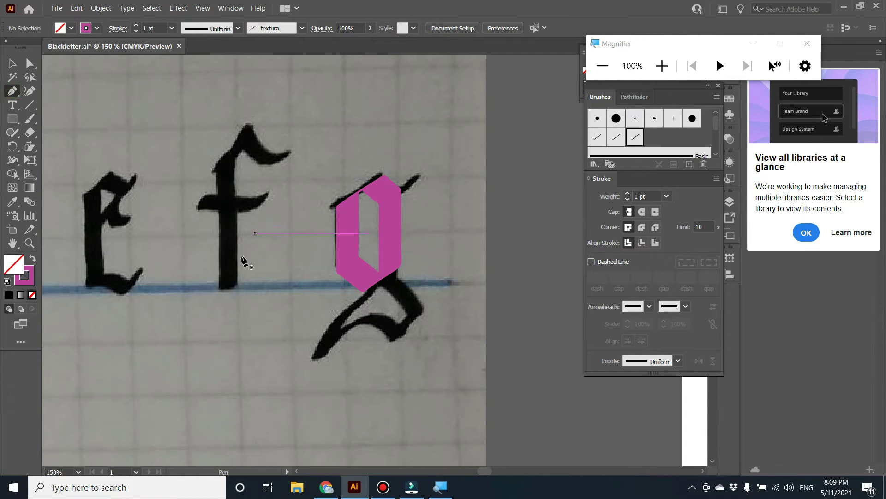
pyautogui.click(229, 287)
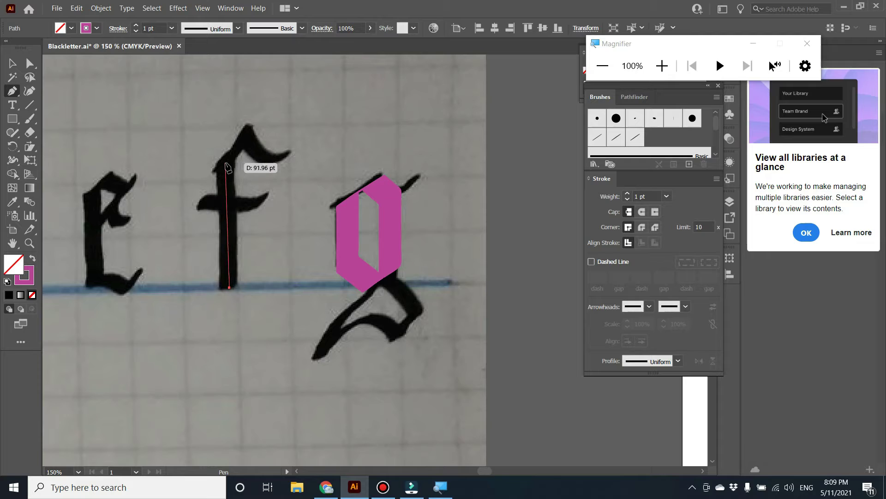
pyautogui.click(229, 163)
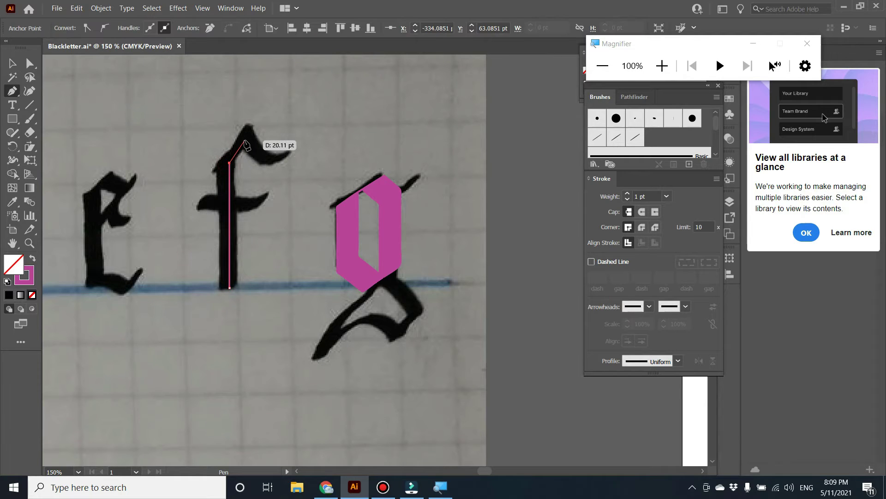
pyautogui.click(245, 141)
pyautogui.moveTo(261, 158); pyautogui.dragTo(266, 159)
pyautogui.click(287, 153)
pyautogui.click(635, 137)
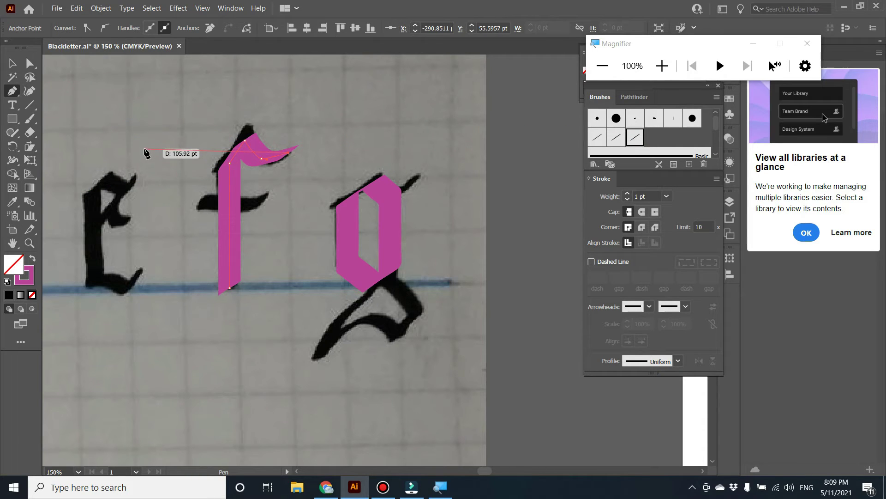
# Shift the anchor points at the f's peak and stem top slightly left to fit the handwritten letter.
pyautogui.press('v')
pyautogui.press('a')
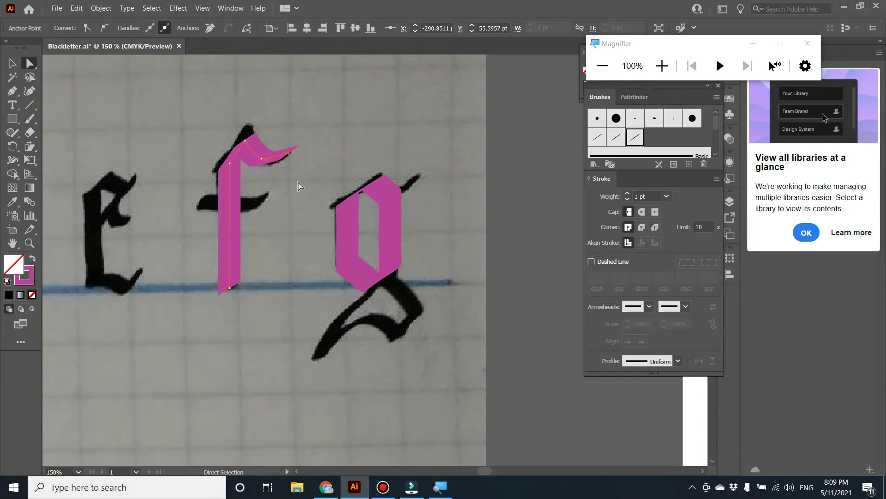
pyautogui.moveTo(243, 139); pyautogui.dragTo(226, 162)
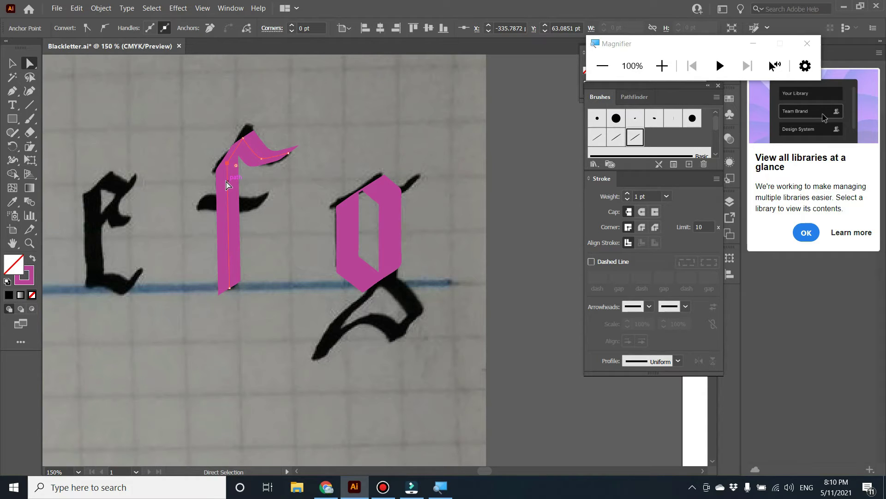
# Draw the wavy crossbar of the f as a Pen path and apply the textura brush to it.
pyautogui.press('p')
pyautogui.click(211, 203)
pyautogui.click(222, 203)
pyautogui.moveTo(248, 205); pyautogui.dragTo(257, 204)
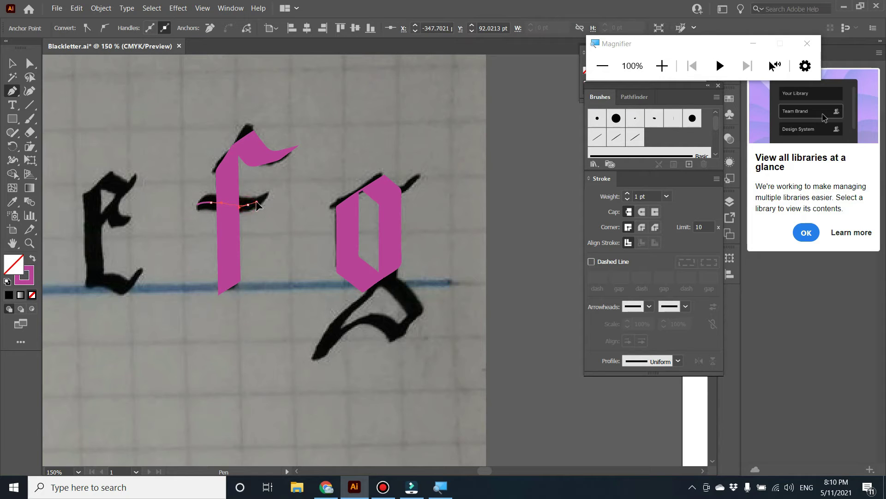
pyautogui.click(268, 194)
pyautogui.click(635, 137)
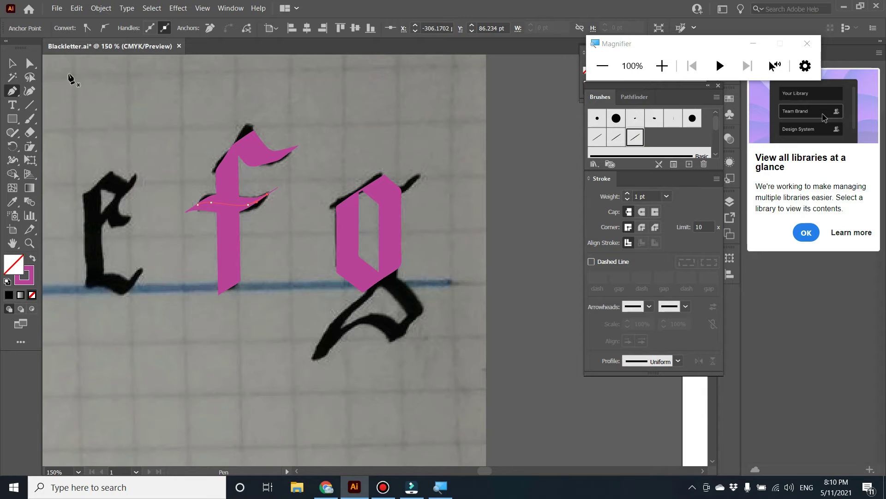
# Trace the bowl of the letter d as a closed five-point Pen path along the stroke centres.
pyautogui.moveTo(159, 263); pyautogui.dragTo(425, 257)
pyautogui.moveTo(482, 241); pyautogui.dragTo(613, 291)
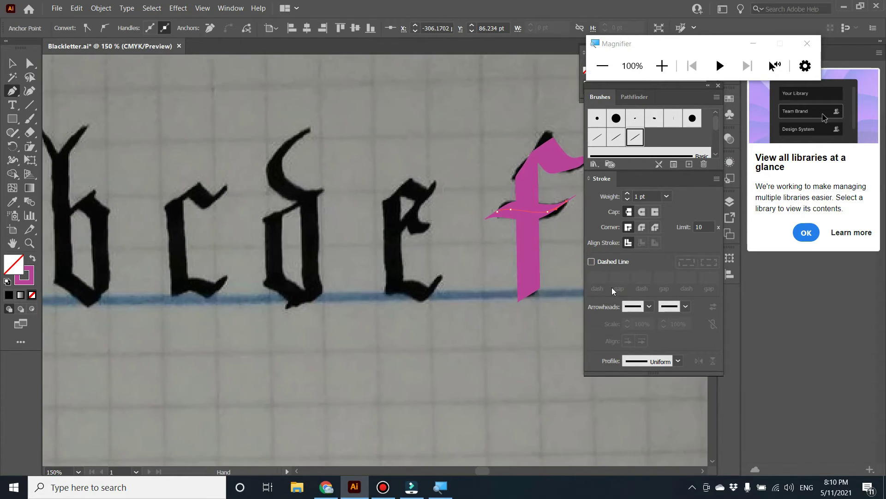
pyautogui.moveTo(319, 297); pyautogui.dragTo(386, 286)
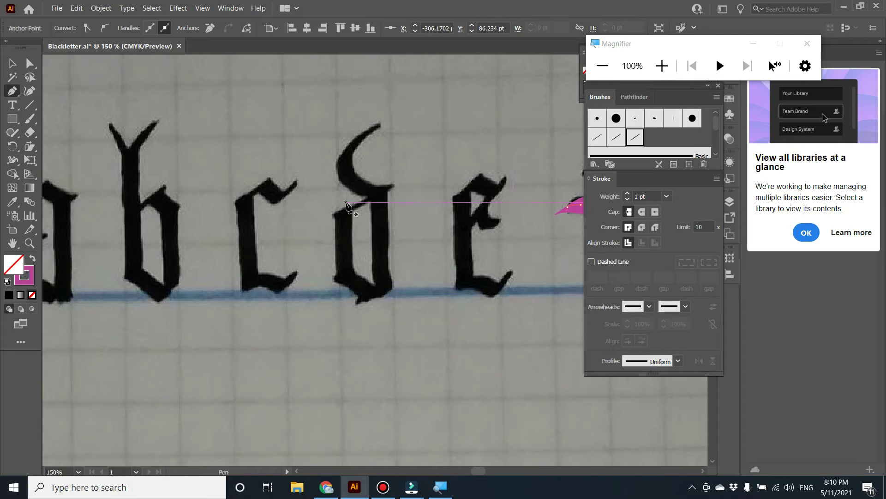
pyautogui.click(343, 213)
pyautogui.click(346, 279)
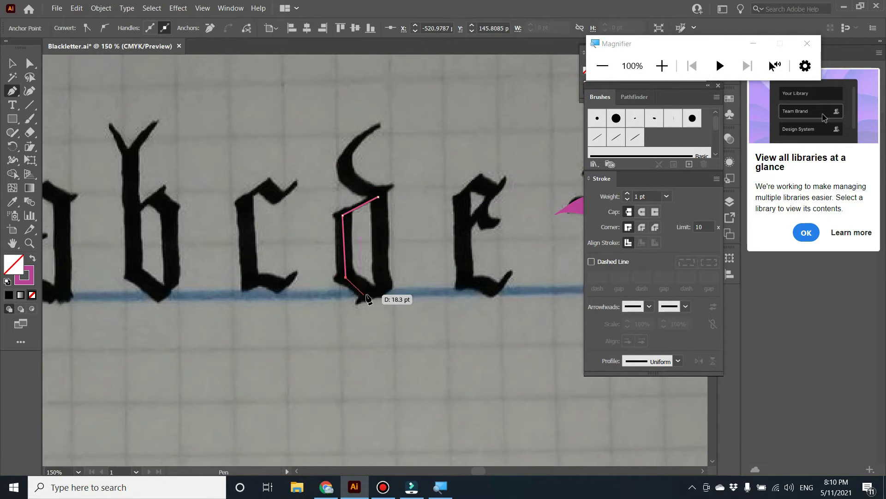
pyautogui.click(372, 292)
pyautogui.click(382, 287)
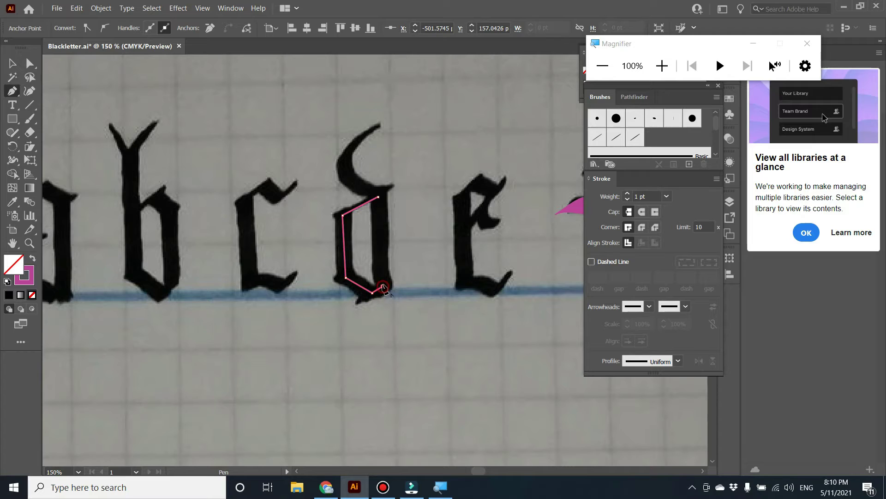
pyautogui.click(379, 198)
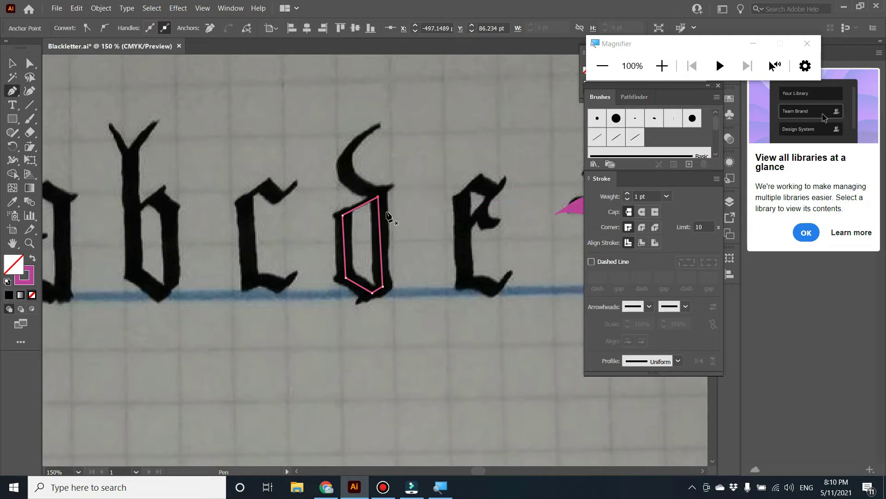
# Nudge the d bowl's upper-right corner 2 pt right and 2 pt up, and apply the textura brush.
pyautogui.press('Right')
pyautogui.press('Right')
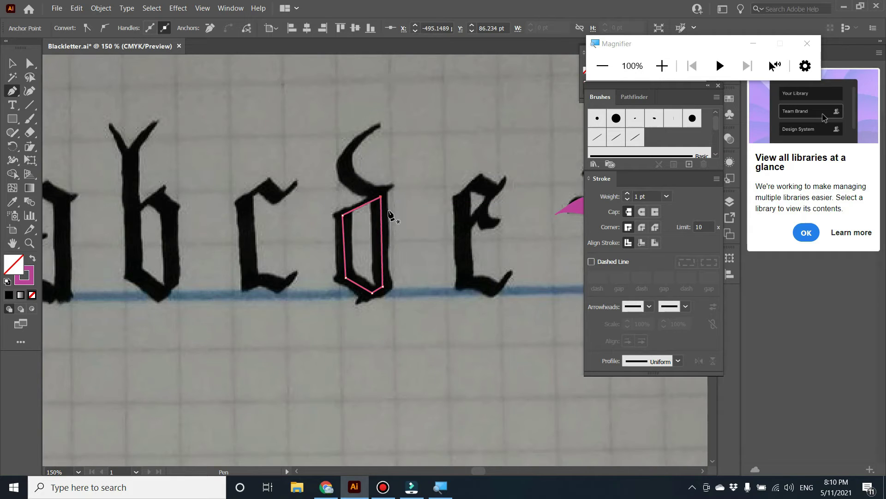
pyautogui.press('Up')
pyautogui.press('Up')
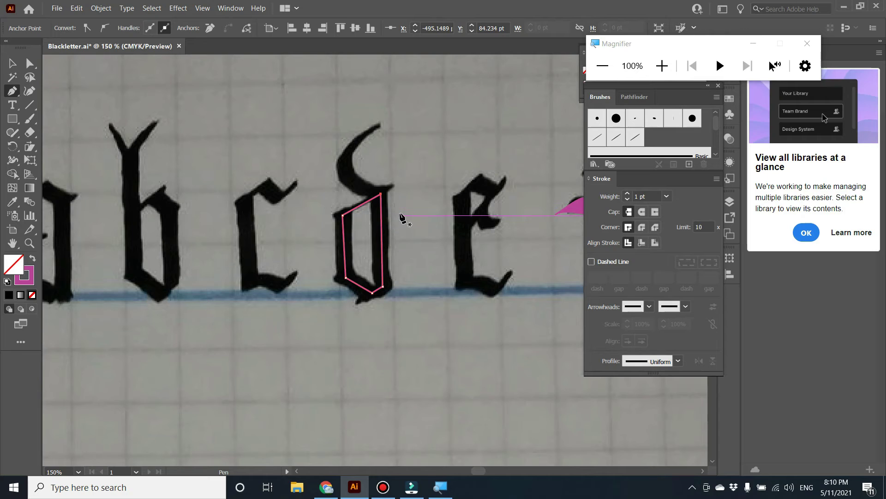
pyautogui.click(638, 138)
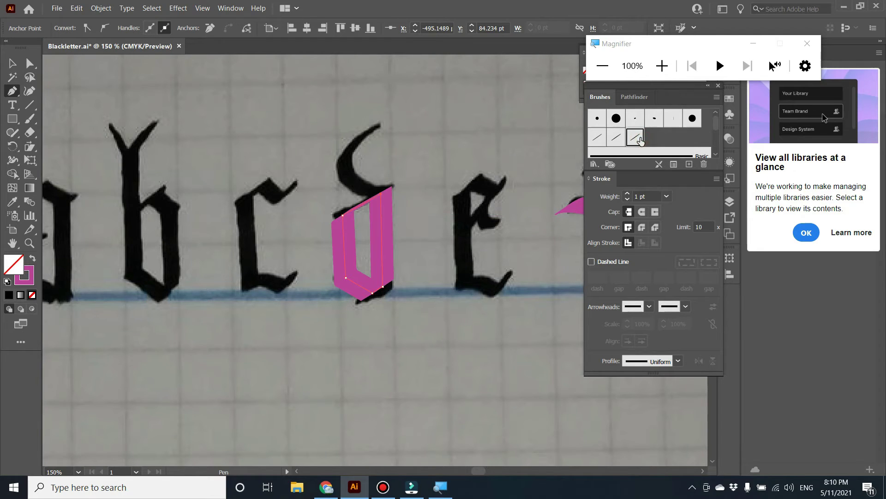
# Raise the upper-left anchor point of the d's bowl and lower its upper-right one by 1 pt.
pyautogui.press('a')
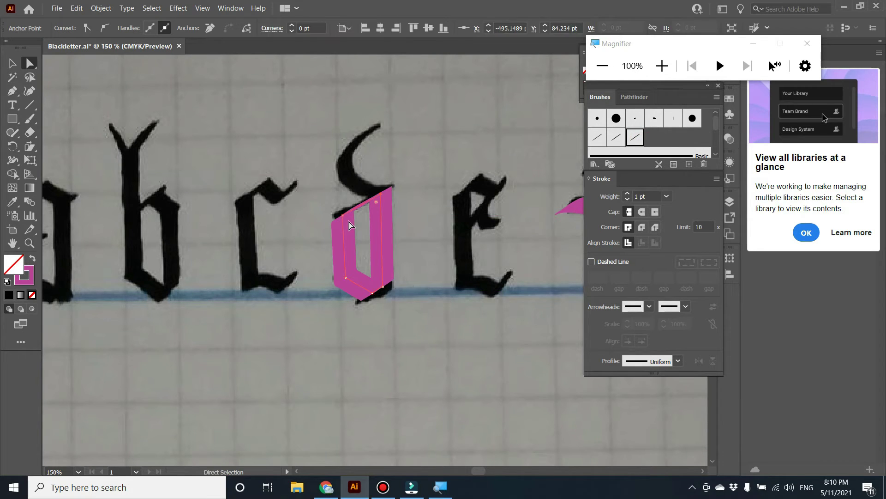
pyautogui.click(345, 216)
pyautogui.press('Up')
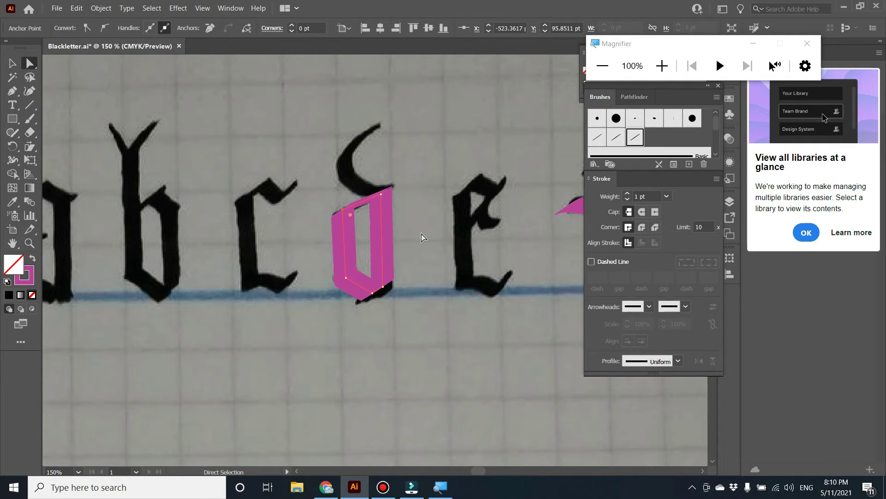
pyautogui.click(382, 194)
# Trace the curved ascender of the d down to its bowl with the Pen tool and apply the textura brush.
pyautogui.press('p')
pyautogui.click(379, 124)
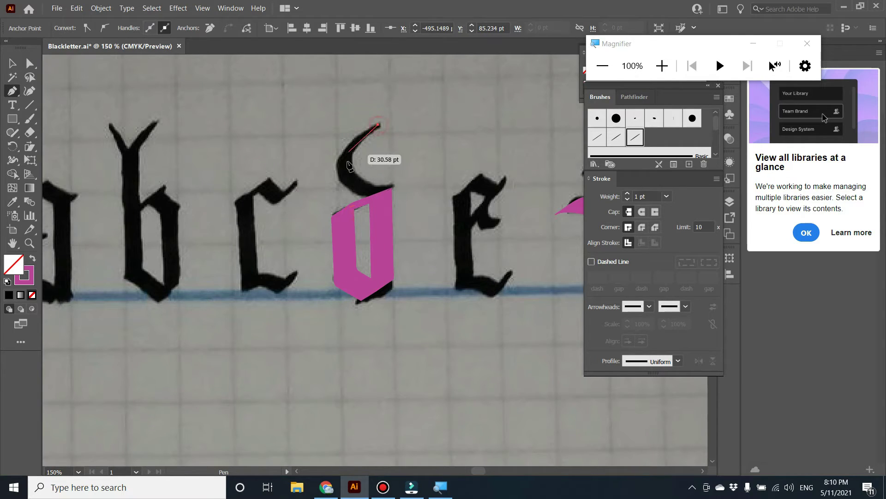
pyautogui.moveTo(347, 165); pyautogui.dragTo(377, 191)
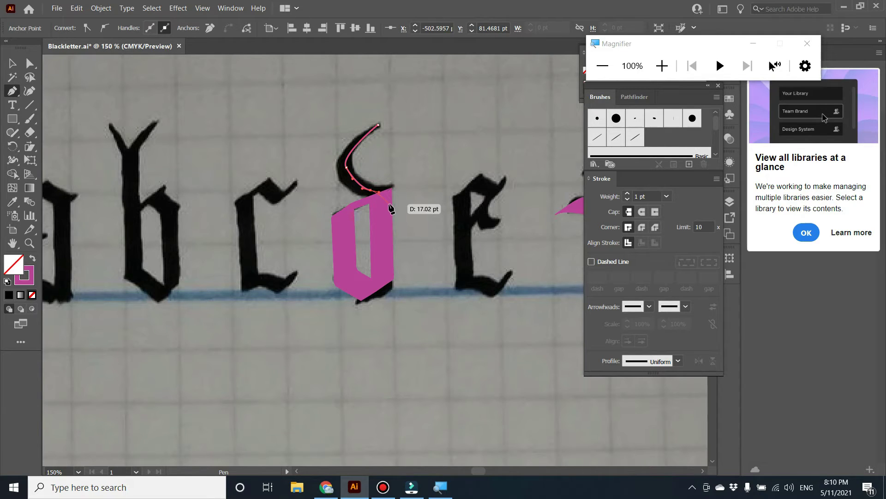
pyautogui.click(390, 194)
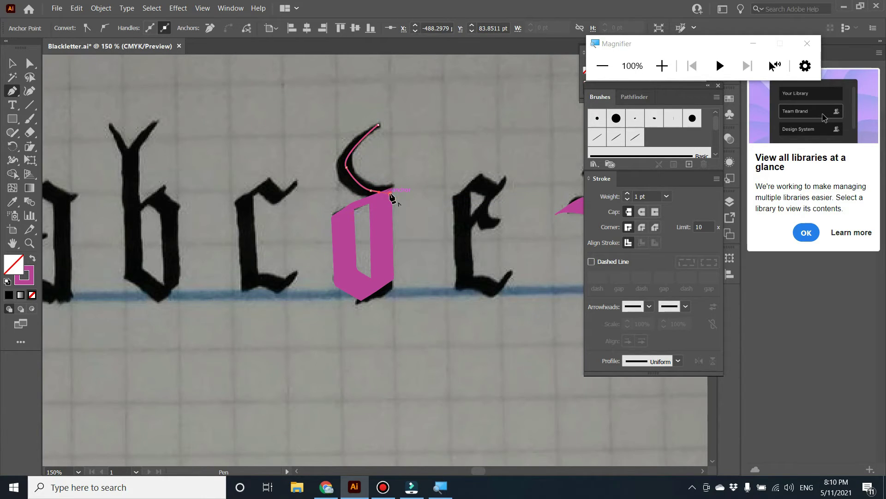
pyautogui.click(635, 143)
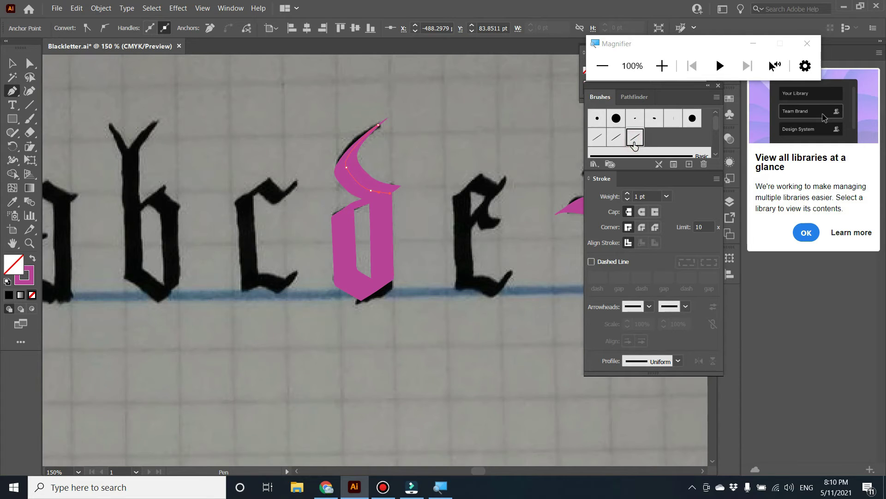
pyautogui.press('a')
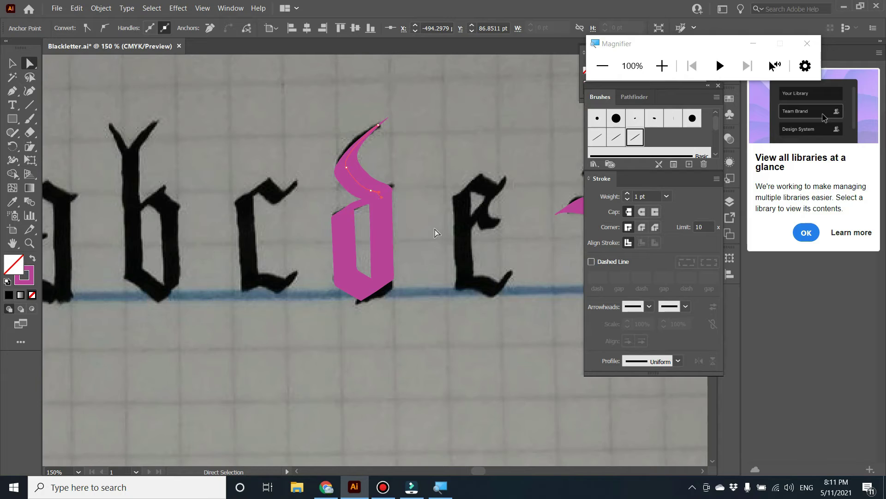
# Trace the letter c from its lower foot up to its upper terminal as an open Pen path and apply the textura brush.
pyautogui.moveTo(380, 196); pyautogui.dragTo(381, 197)
pyautogui.press('p')
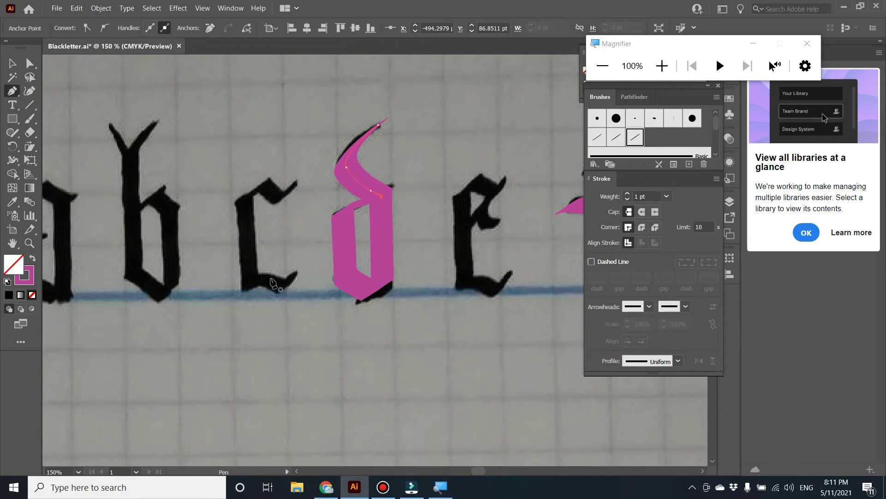
pyautogui.click(296, 274)
pyautogui.click(283, 284)
pyautogui.click(272, 283)
pyautogui.click(261, 282)
pyautogui.moveTo(261, 282); pyautogui.dragTo(251, 287)
pyautogui.moveTo(248, 197); pyautogui.dragTo(266, 191)
pyautogui.moveTo(267, 184); pyautogui.dragTo(300, 189)
pyautogui.click(296, 184)
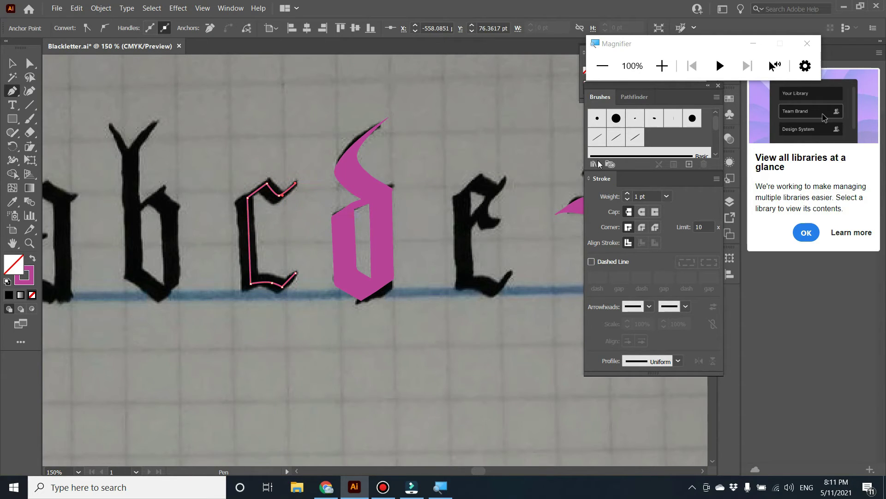
pyautogui.click(635, 138)
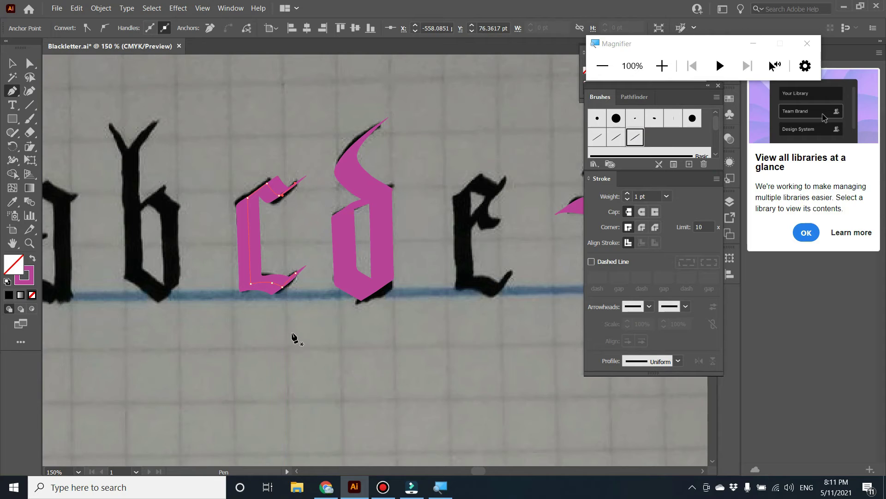
# Adjust the anchor points in the c's lower foot and upper arm to follow the handwritten letter.
pyautogui.press('a')
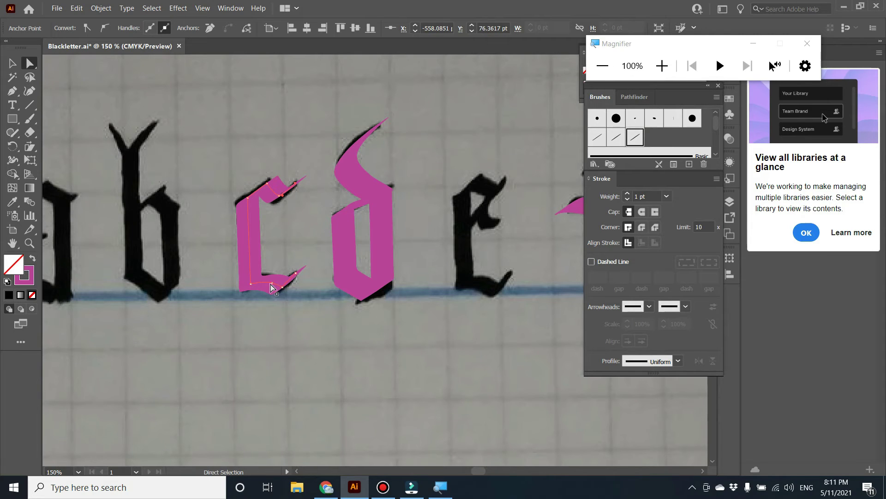
pyautogui.moveTo(273, 289); pyautogui.dragTo(280, 287)
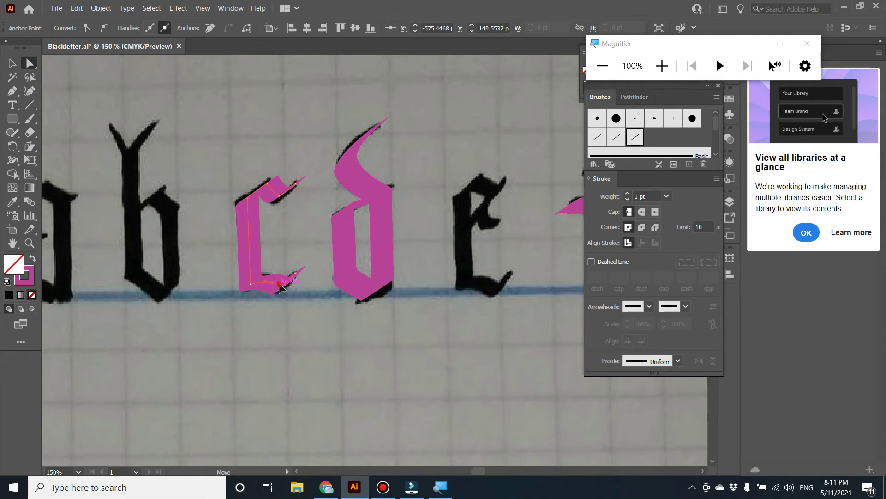
pyautogui.moveTo(281, 290); pyautogui.dragTo(270, 284)
pyautogui.moveTo(272, 187); pyautogui.dragTo(243, 199)
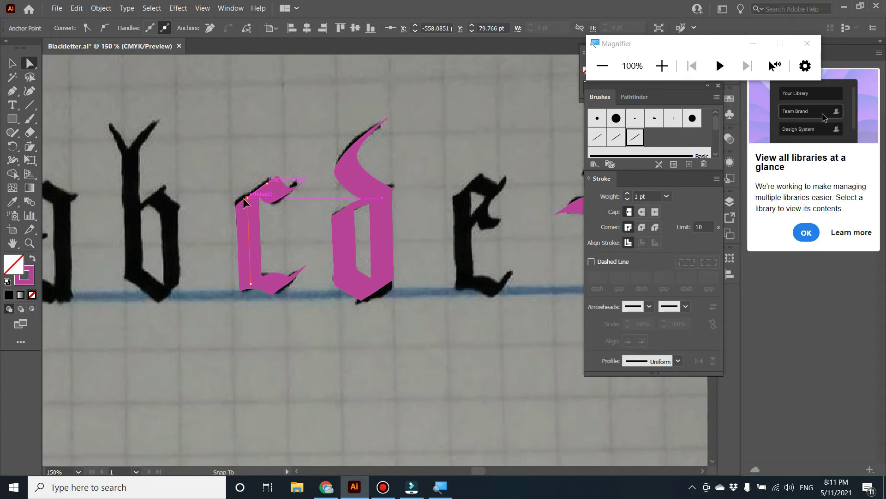
pyautogui.click(271, 350)
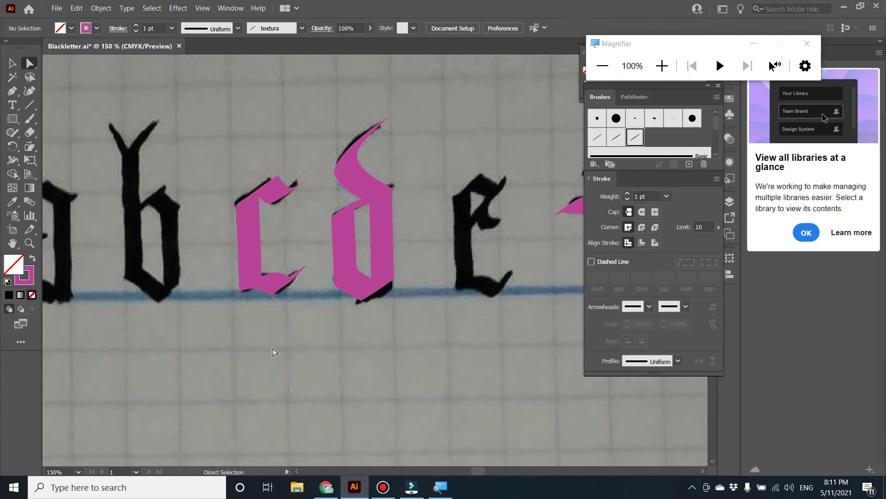
# Trace the bowl of the letter b as a closed six-point Pen path and apply the textura brush.
pyautogui.scroll(-1, 213, 331)
pyautogui.hscroll(-5, 341, 336)
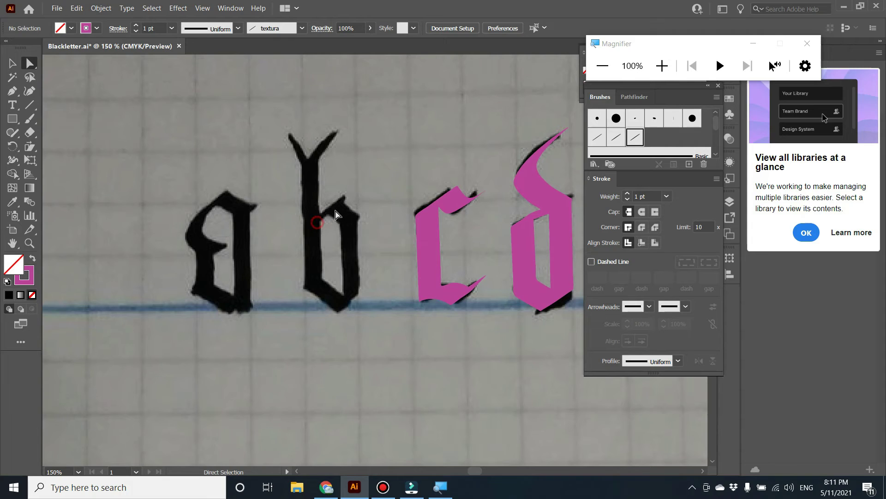
pyautogui.press('p')
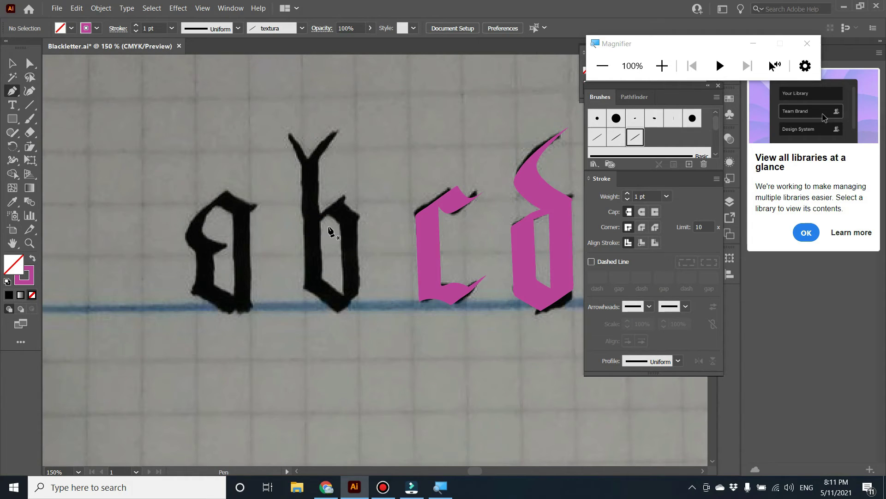
pyautogui.click(315, 222)
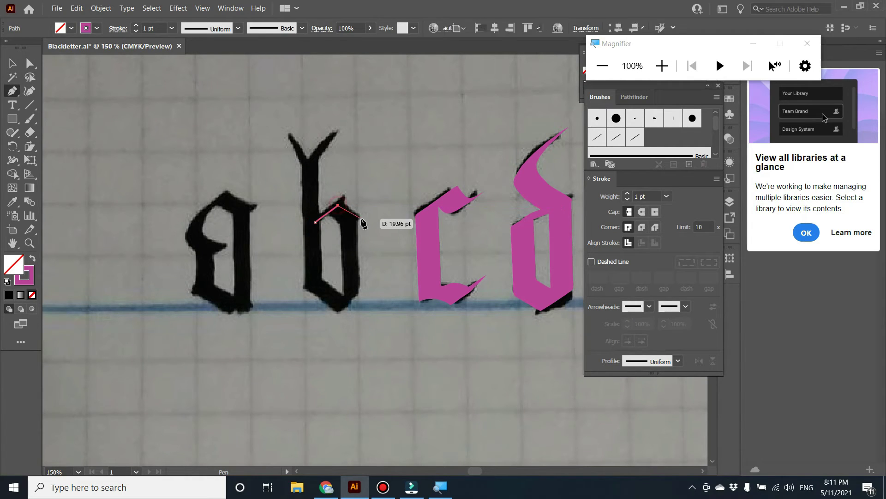
pyautogui.click(338, 205)
pyautogui.click(350, 219)
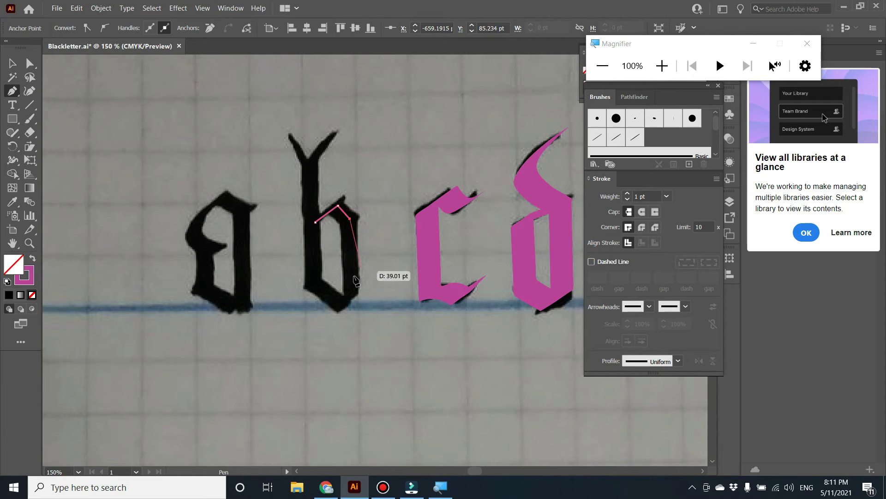
pyautogui.click(349, 288)
pyautogui.click(341, 304)
pyautogui.click(314, 284)
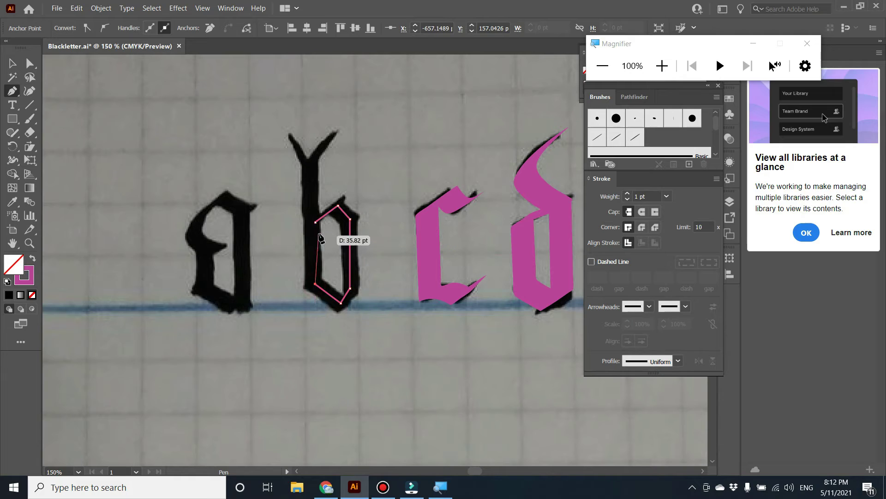
pyautogui.click(314, 222)
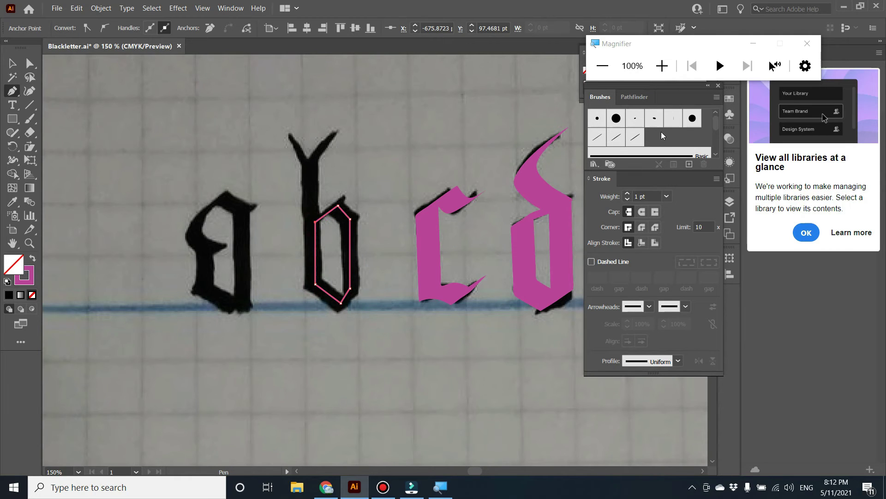
pyautogui.click(636, 141)
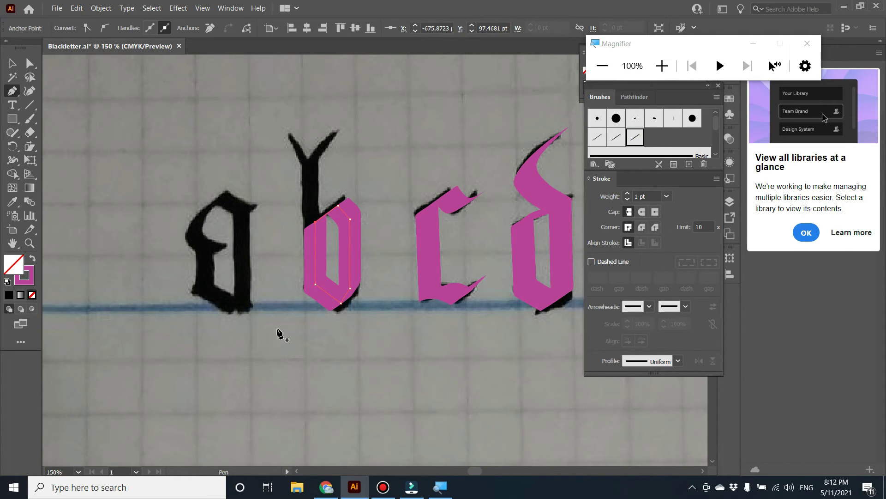
# Trace the b's ascender from its right tip down the stem with the Pen tool and apply the textura brush.
pyautogui.click(337, 135)
pyautogui.click(312, 149)
pyautogui.click(311, 171)
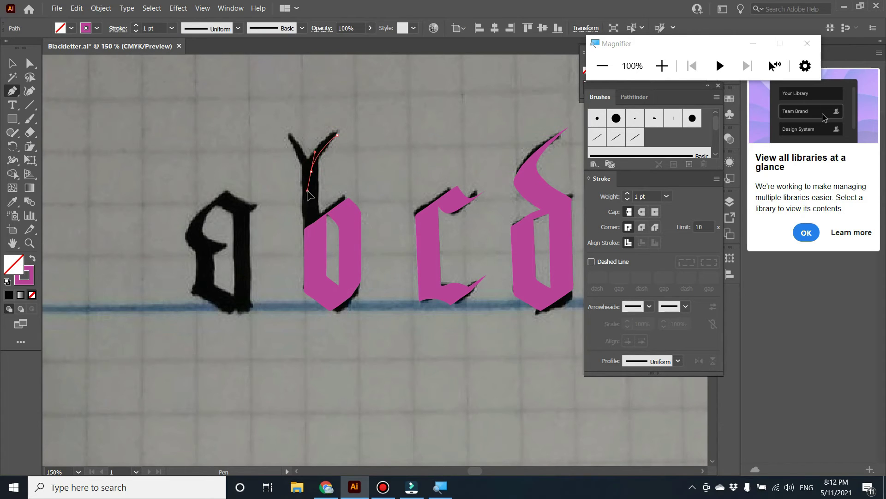
pyautogui.click(310, 195)
pyautogui.click(311, 240)
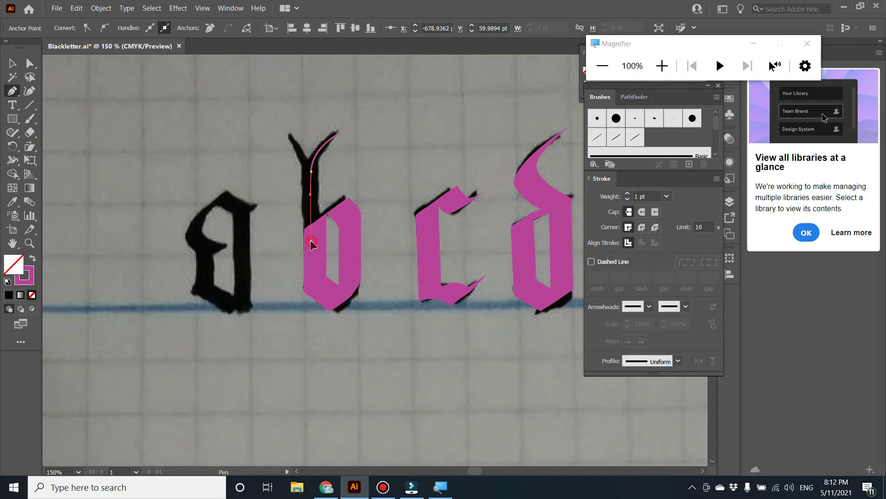
pyautogui.click(635, 137)
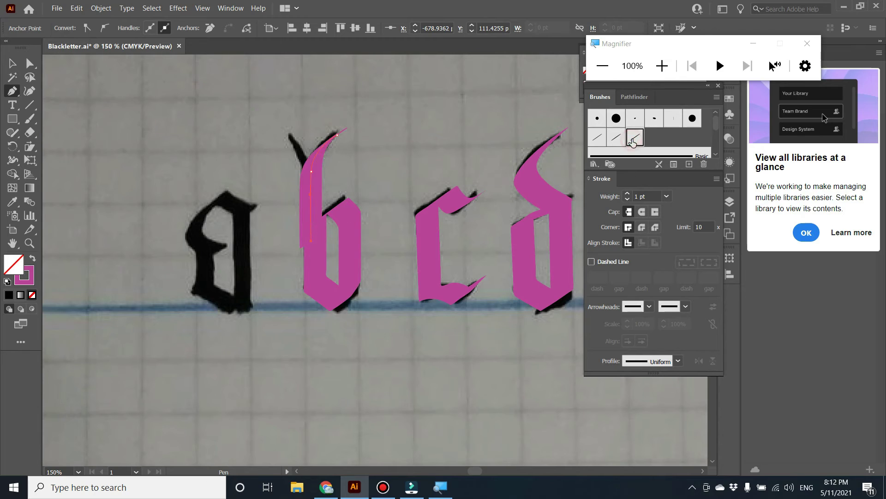
# Shift the b's ascender stroke slightly right so its stem lines up with the bowl.
pyautogui.press('v')
pyautogui.click(386, 174)
pyautogui.click(318, 165)
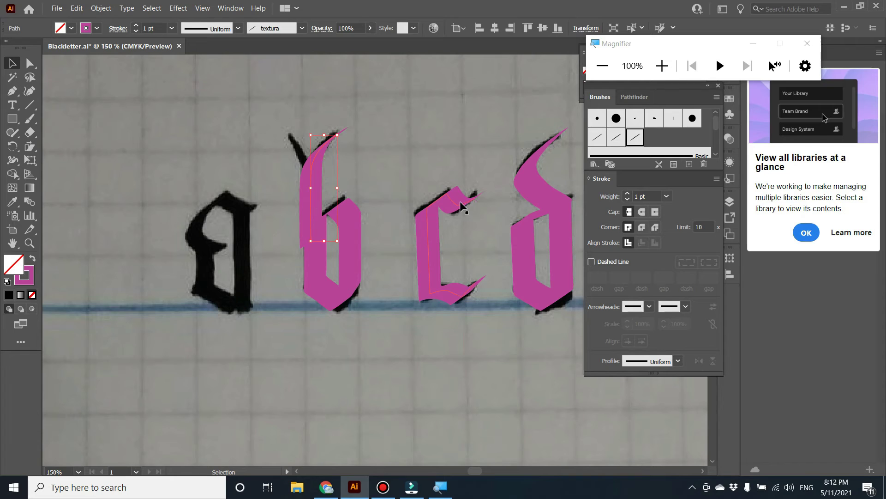
pyautogui.click(342, 177)
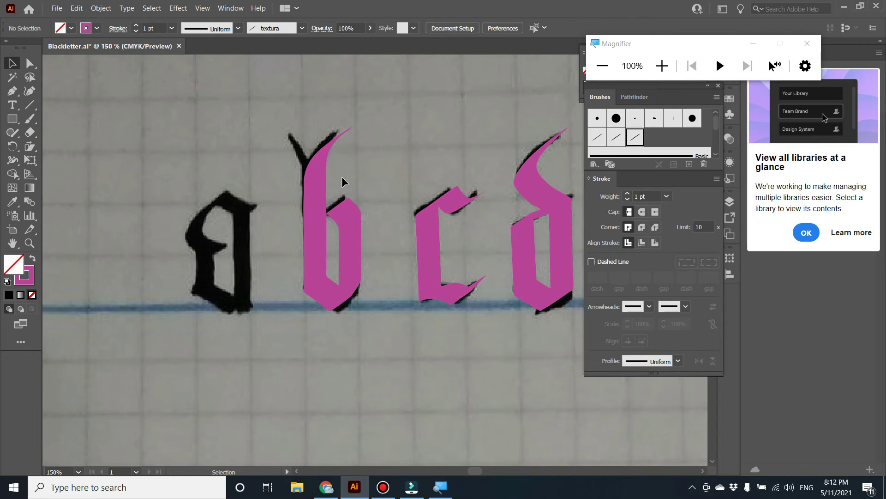
# Duplicate the b's ascender to the left and try to reflect the copied brush stroke horizontally.
pyautogui.click(319, 182)
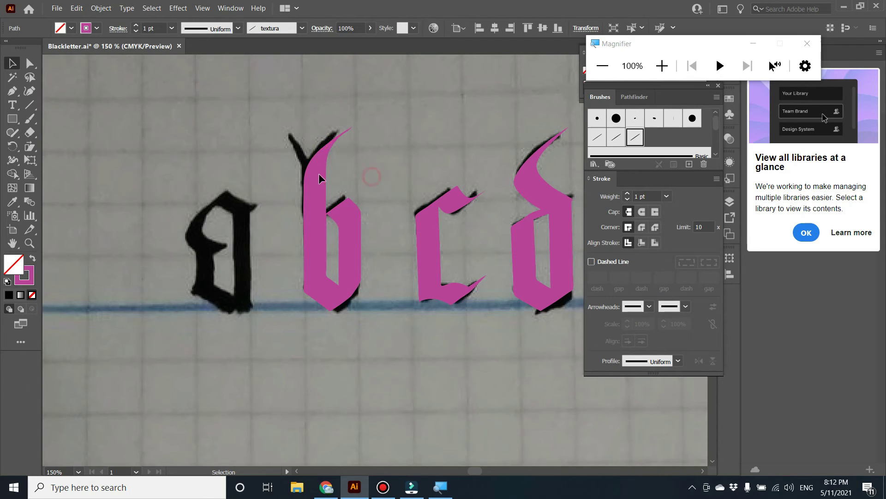
pyautogui.click(307, 174)
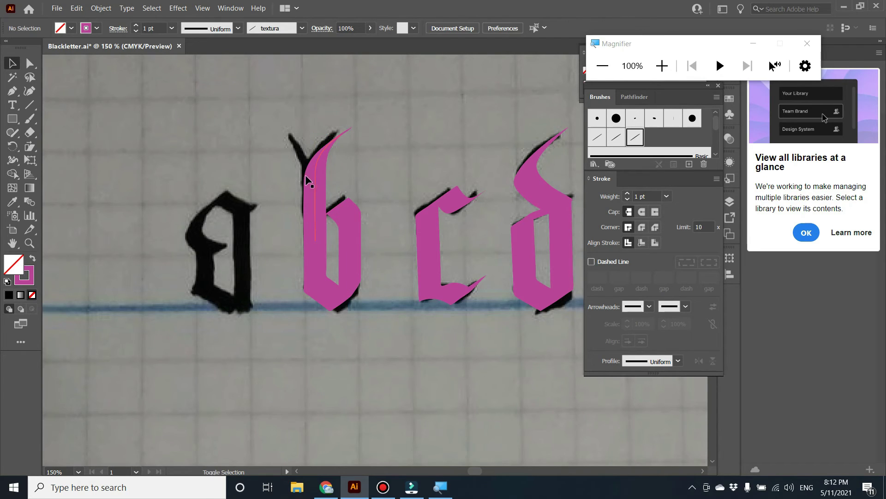
pyautogui.moveTo(319, 182); pyautogui.dragTo(281, 187)
pyautogui.press('o')
pyautogui.moveTo(284, 214)
pyautogui.mouseDown()
pyautogui.moveTo(273, 217)
pyautogui.moveTo(298, 222)
pyautogui.mouseUp()
pyautogui.press('v')
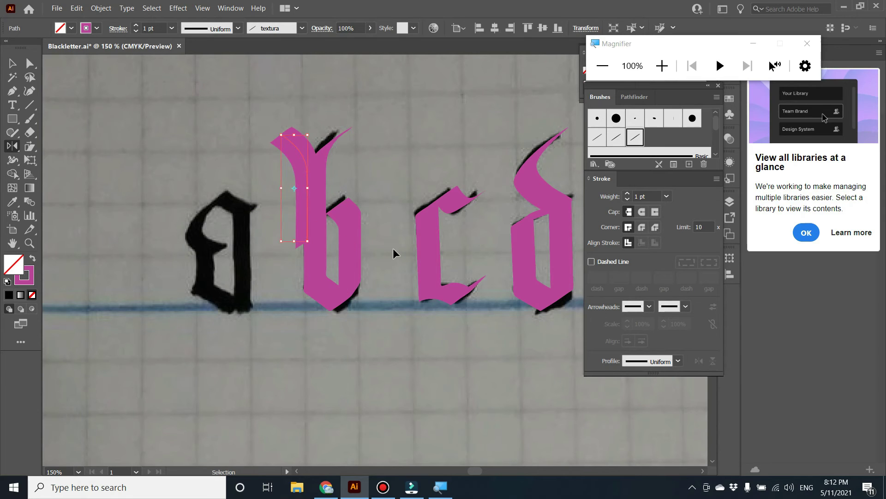
# Expand the appearance of the copied ascender and mirror it horizontally onto the b's stem to form the left prong.
pyautogui.click(100, 8)
pyautogui.click(152, 137)
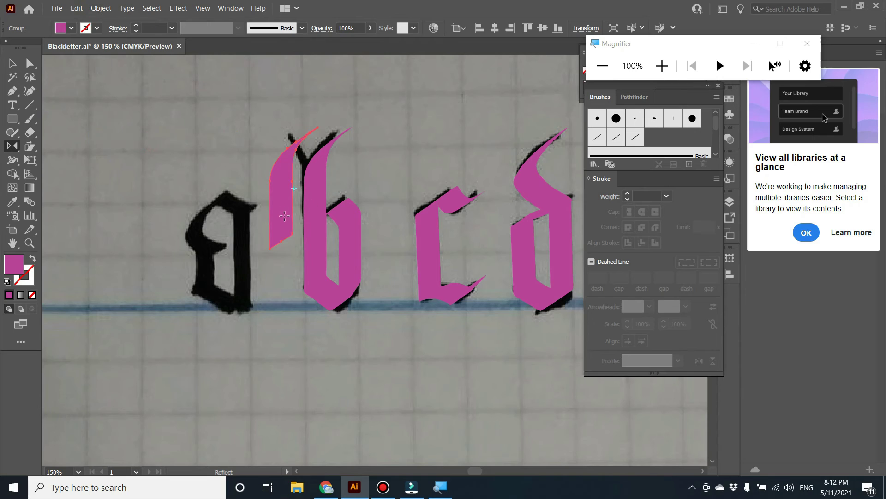
pyautogui.moveTo(285, 224)
pyautogui.mouseDown()
pyautogui.moveTo(277, 226)
pyautogui.moveTo(297, 215)
pyautogui.mouseUp()
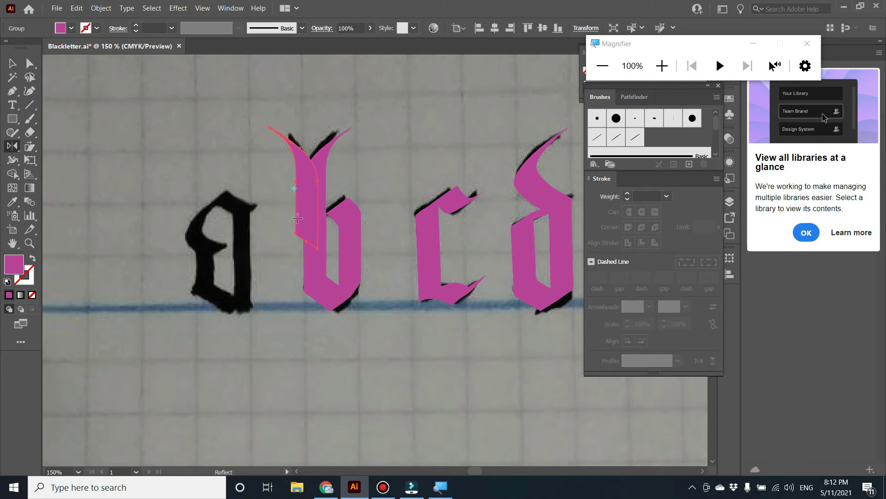
pyautogui.click(12, 150)
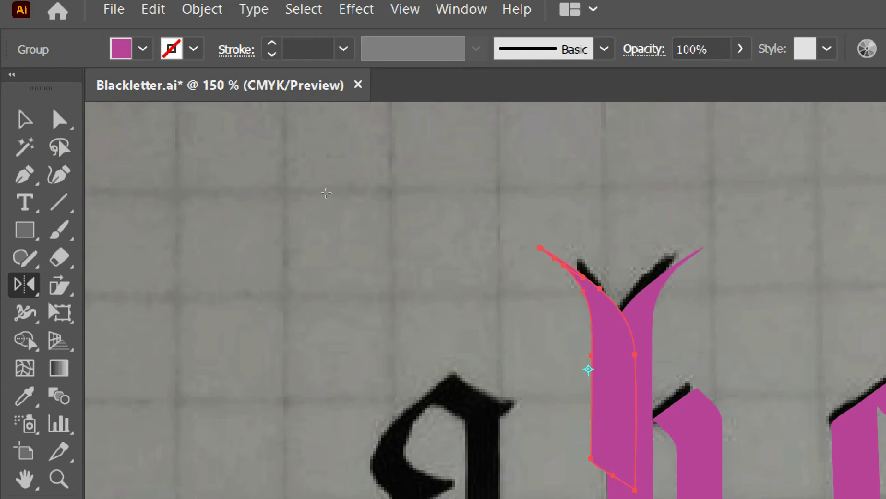
pyautogui.press('v')
pyautogui.moveTo(300, 222); pyautogui.dragTo(310, 223)
# Draw a rectangle over the lower part of the b's stem, covering the lower end of the mirrored ascender.
pyautogui.press('space')
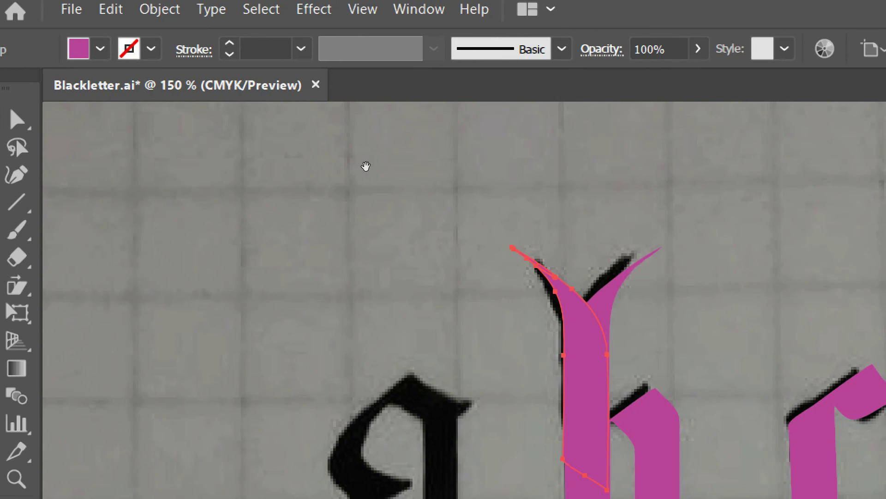
pyautogui.moveTo(366, 166); pyautogui.dragTo(129, 25)
pyautogui.moveTo(290, 210); pyautogui.dragTo(427, 367)
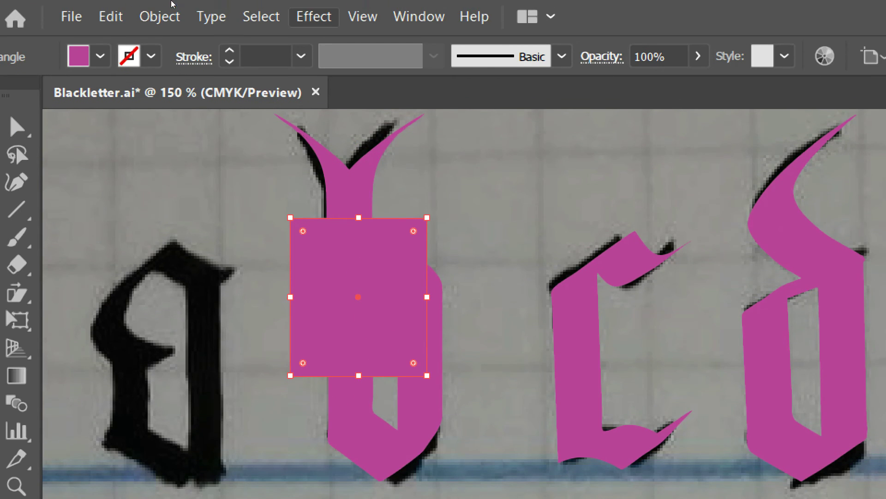
# Display the Pathfinder operations.
pyautogui.press('Right')
pyautogui.press('Right')
pyautogui.press('Down')
pyautogui.press('Down')
pyautogui.press('Down')
pyautogui.press('Down')
pyautogui.press('Down')
pyautogui.press('Down')
pyautogui.press('Down')
pyautogui.press('Down')
pyautogui.press('Down')
pyautogui.press('Down')
pyautogui.press('Down')
pyautogui.press('Down')
pyautogui.press('Down')
pyautogui.press('Down')
pyautogui.press('Down')
pyautogui.press('Down')
pyautogui.press('Down')
pyautogui.press('Down')
pyautogui.press('Down')
pyautogui.press('Down')
pyautogui.press('Down')
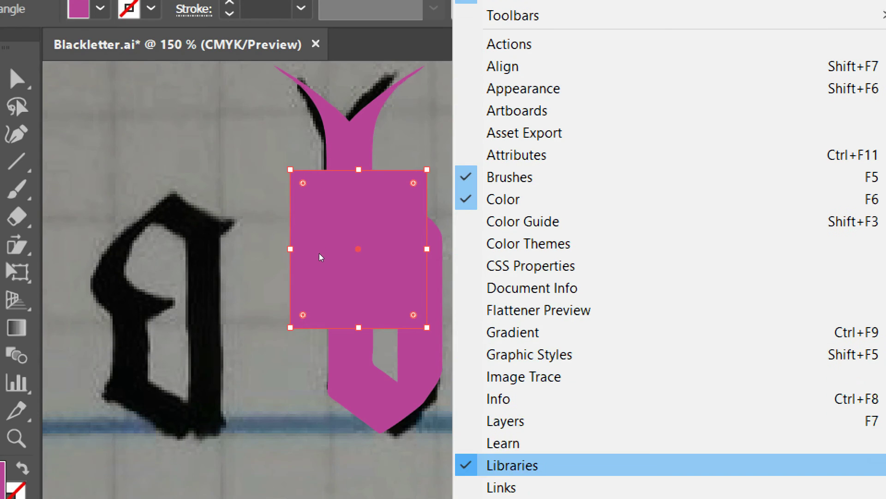
pyautogui.press('Down')
pyautogui.press('Down')
pyautogui.press('Down')
pyautogui.press('Down')
pyautogui.press('Down')
pyautogui.press('Up')
pyautogui.press('Up')
pyautogui.press('Up')
pyautogui.press('Down')
pyautogui.press('Down')
pyautogui.press('Return')
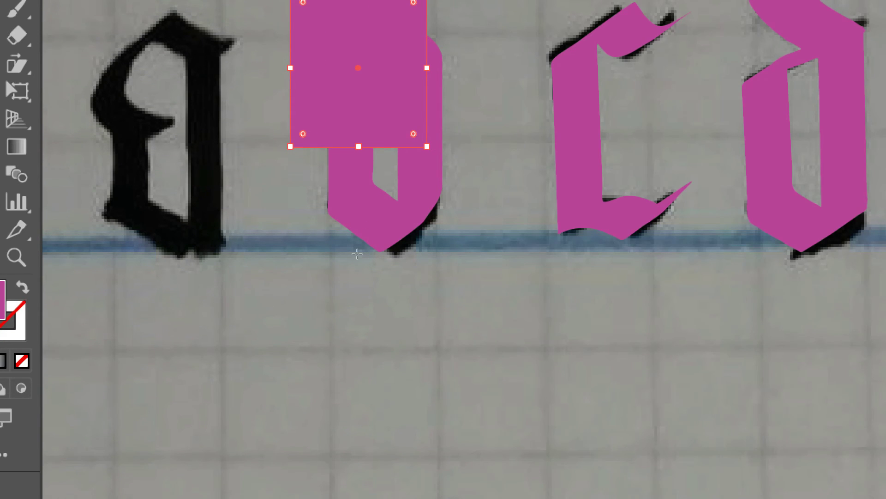
# Apply the Pathfinder Divide operation to the rectangle over the b's stem.
pyautogui.hotkey('ctrl', '-')
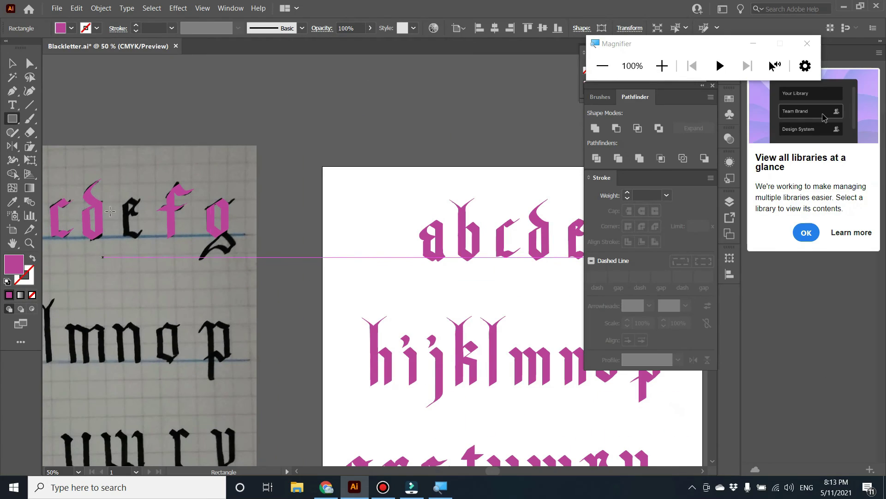
pyautogui.click(596, 158)
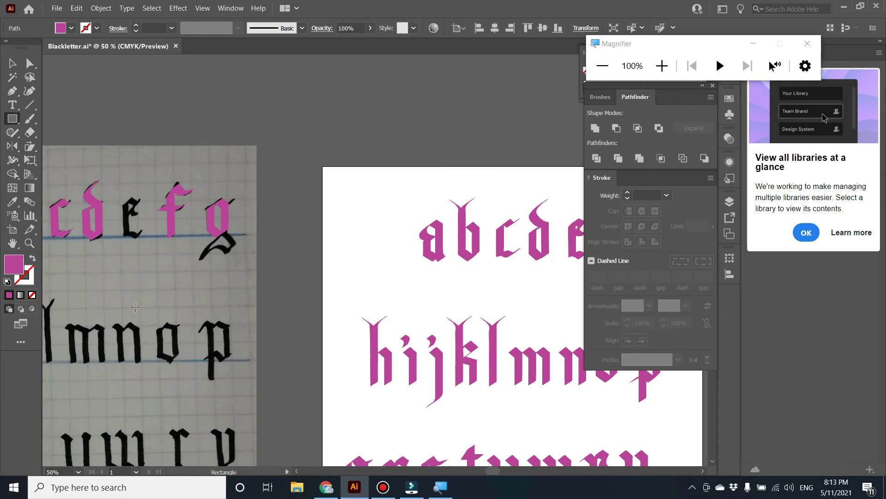
pyautogui.moveTo(138, 292); pyautogui.dragTo(398, 292)
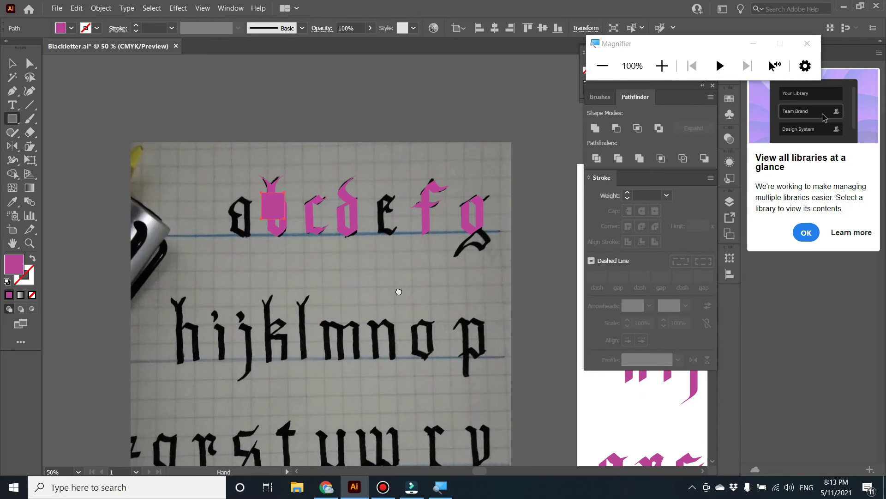
# Cut the mirrored ascender with the rectangle over the b's stem using Pathfinder and ungroup the resulting pieces.
pyautogui.press('v')
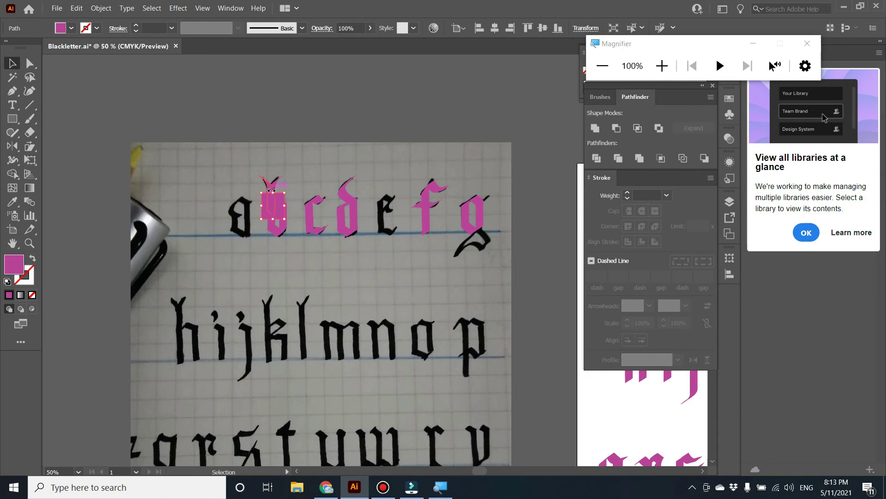
pyautogui.moveTo(272, 193); pyautogui.dragTo(272, 193)
pyautogui.hotkey('ctrl', '+')
pyautogui.hotkey('ctrl', '+')
pyautogui.hotkey('ctrl', '+')
pyautogui.hotkey('ctrl', '+')
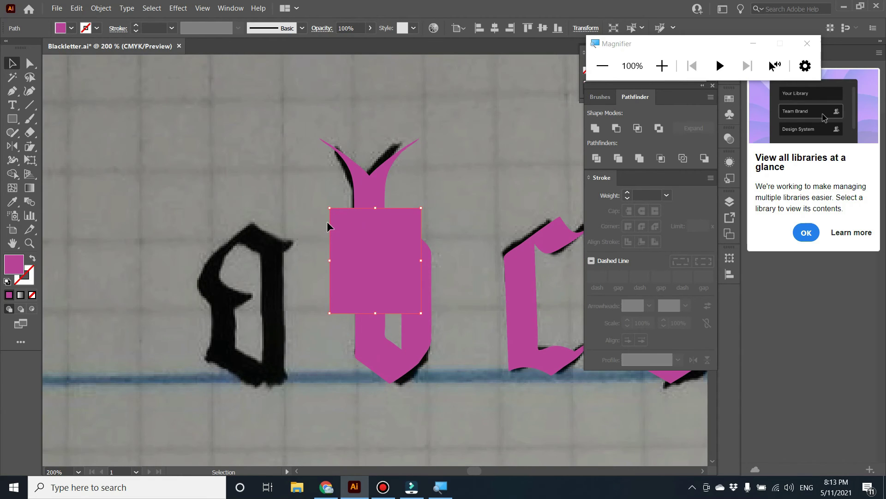
pyautogui.keyDown('shift'); pyautogui.click(362, 192); pyautogui.keyUp('shift')
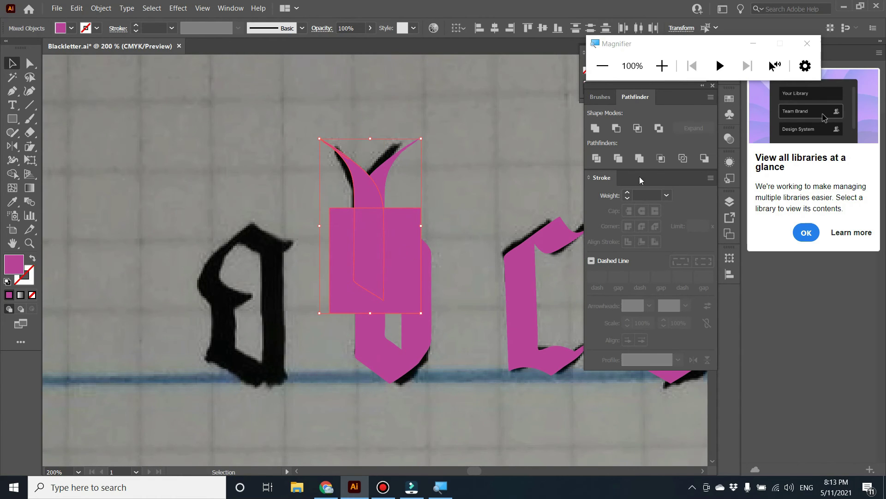
pyautogui.hotkey('ctrl', 'g')
pyautogui.hotkey('ctrl', 'shift', 'g')
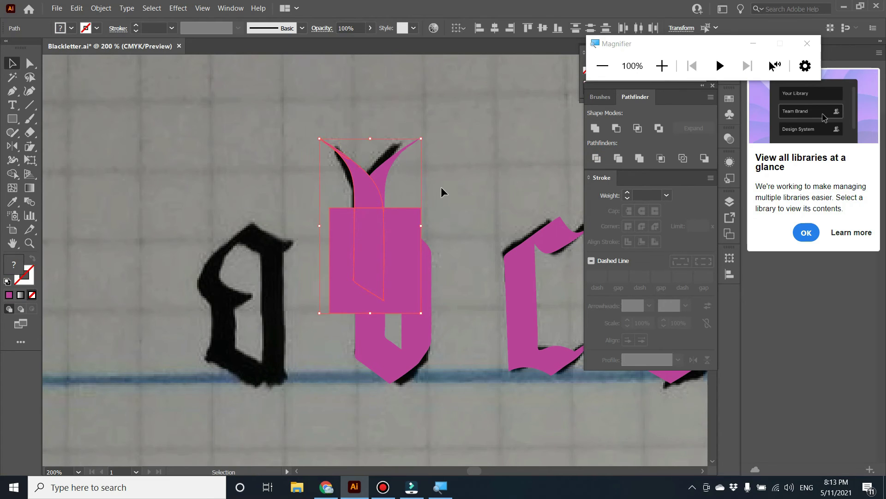
# Delete the cut-off lower part with the rectangle and nudge the left prong into line with the b's stem.
pyautogui.click(395, 248)
pyautogui.press('Delete')
pyautogui.click(429, 210)
pyautogui.moveTo(364, 199); pyautogui.dragTo(361, 199)
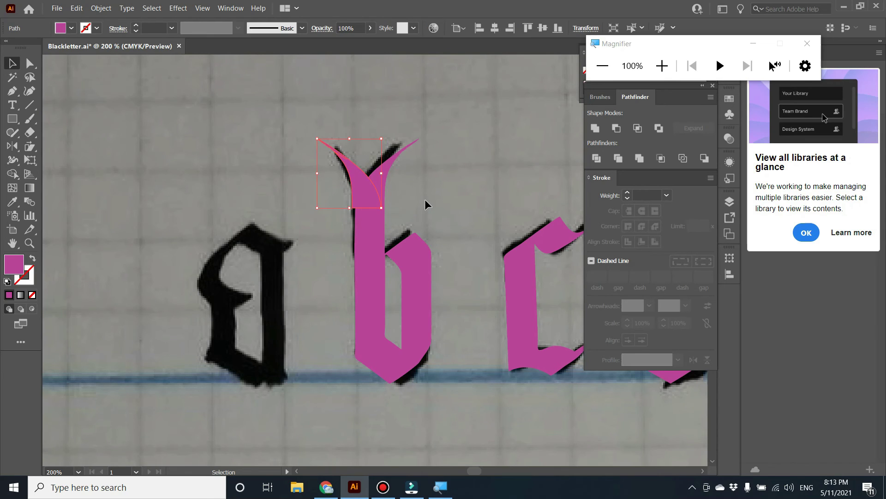
pyautogui.click(432, 199)
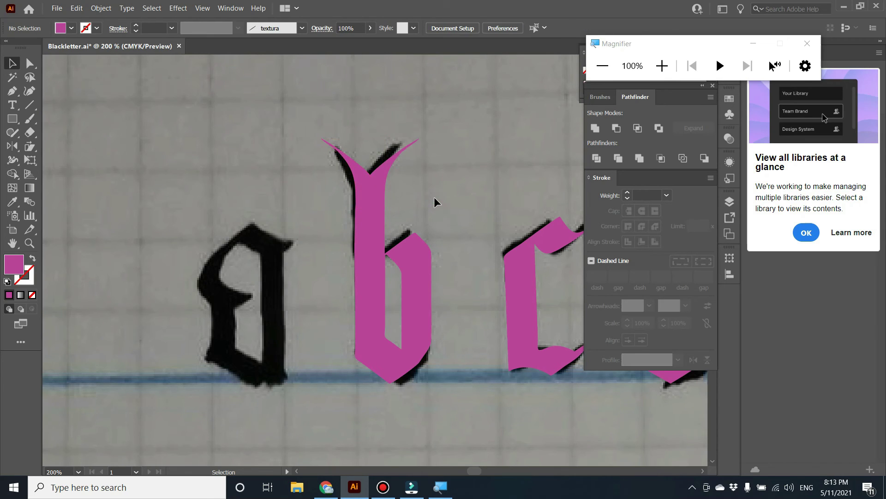
pyautogui.click(368, 202)
pyautogui.moveTo(385, 208); pyautogui.dragTo(383, 207)
pyautogui.click(450, 215)
pyautogui.scroll(-2, 457, 208)
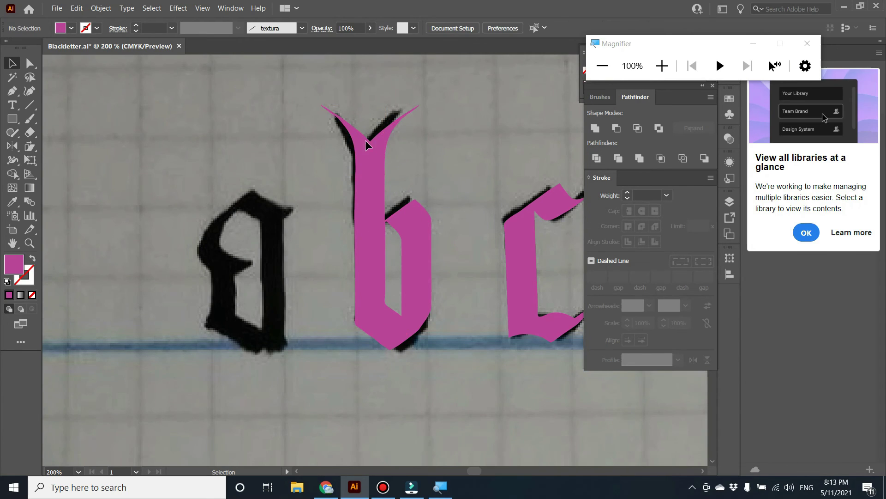
# Place a copy of the c's path over the handwritten e.
pyautogui.hotkey('ctrl', '-')
pyautogui.hotkey('ctrl', '-')
pyautogui.hotkey('ctrl', '-')
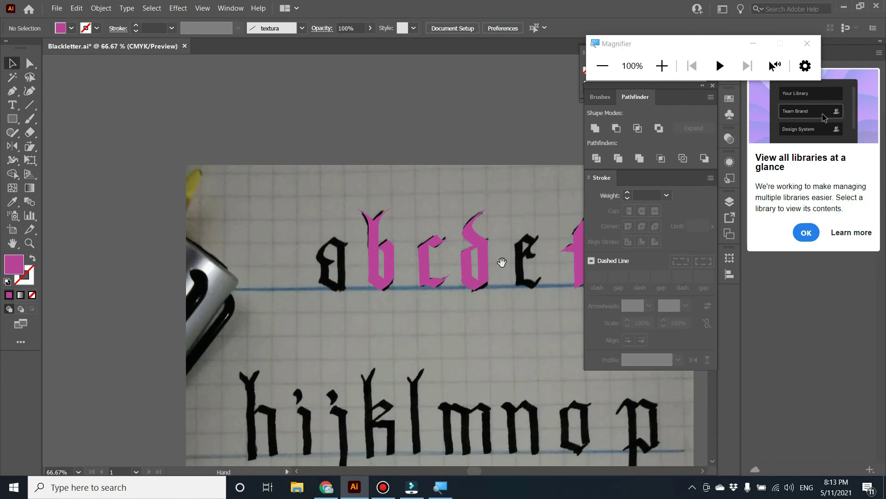
pyautogui.moveTo(501, 217); pyautogui.dragTo(345, 181)
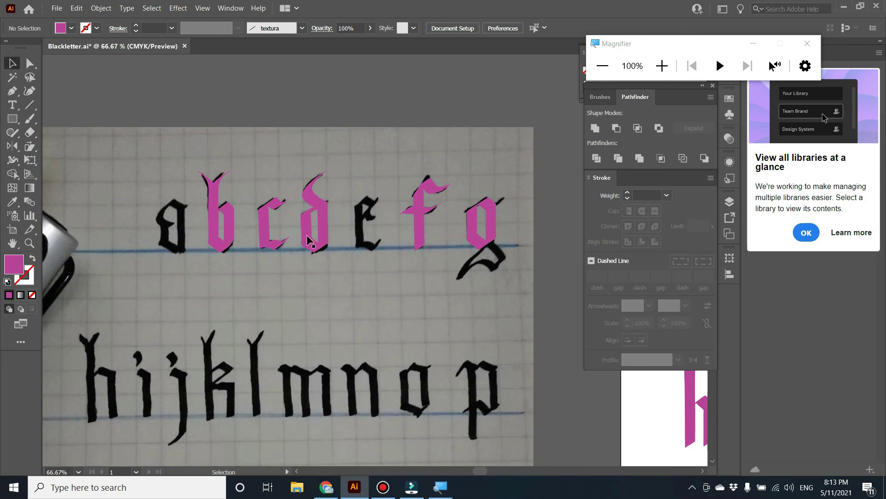
pyautogui.click(261, 247)
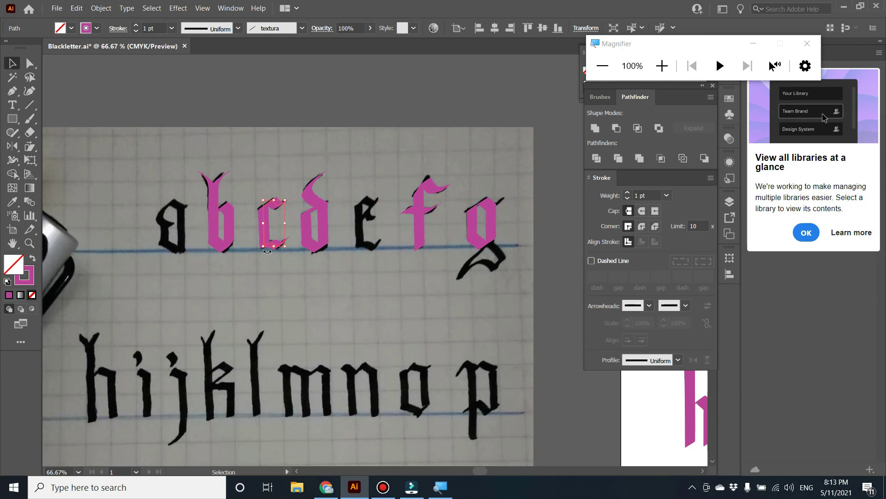
pyautogui.moveTo(267, 240); pyautogui.dragTo(369, 243)
pyautogui.click(388, 276)
# Trace the e's short inner stroke with the Pen tool and apply the textura brush to the path.
pyautogui.click(12, 91)
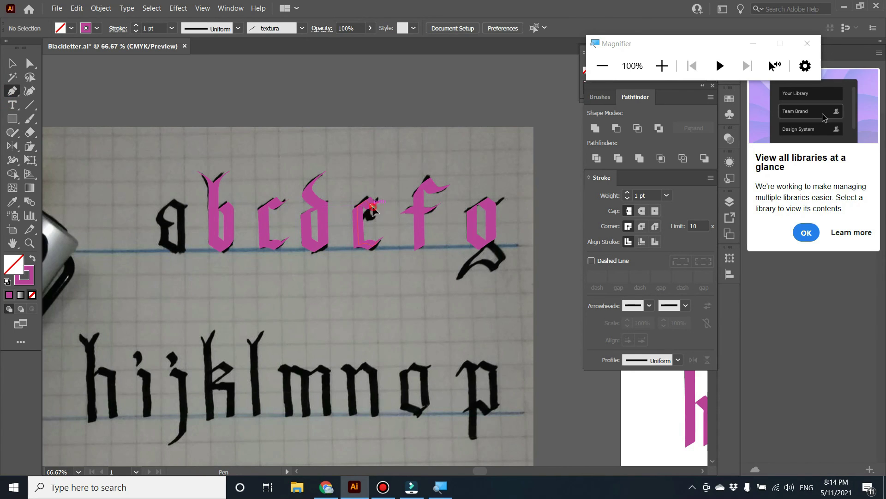
pyautogui.click(372, 206)
pyautogui.click(363, 249)
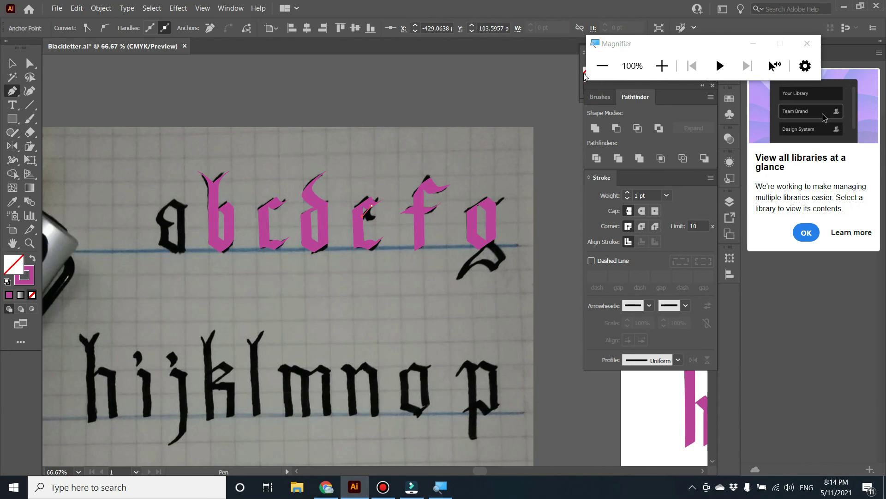
pyautogui.moveTo(670, 88)
pyautogui.mouseDown()
pyautogui.moveTo(731, 199)
pyautogui.moveTo(597, 118)
pyautogui.moveTo(665, 111)
pyautogui.mouseUp()
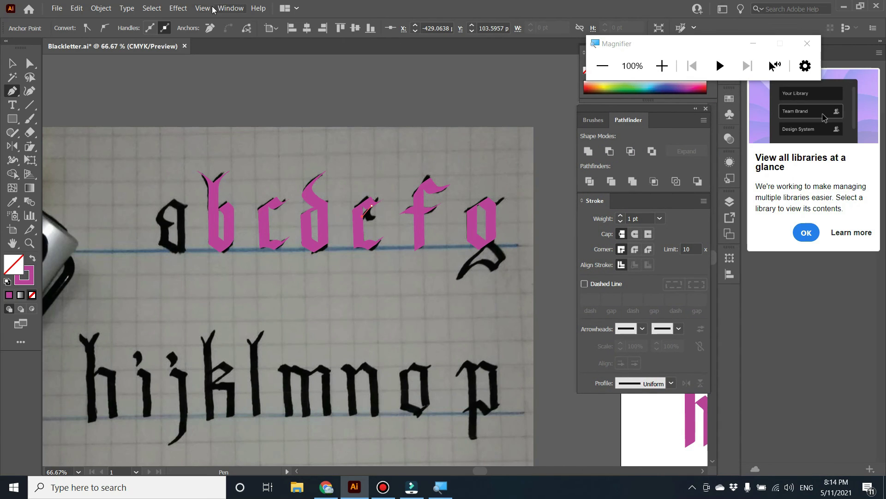
pyautogui.click(231, 9)
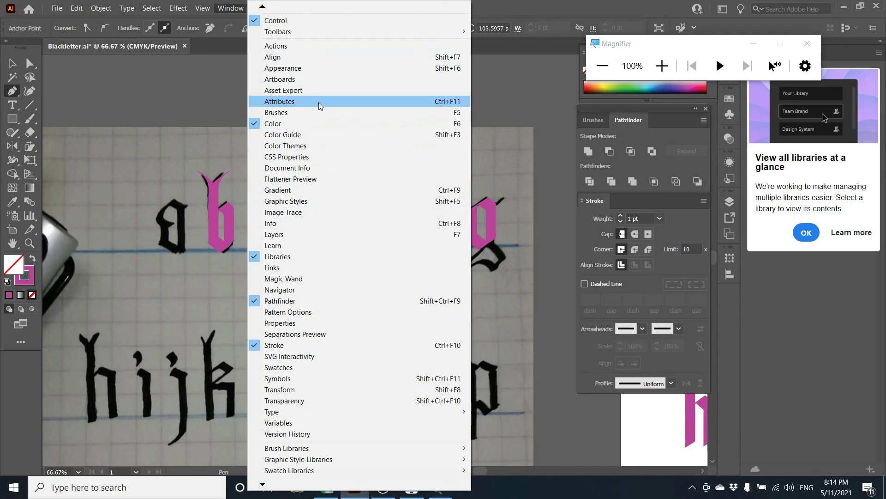
pyautogui.click(317, 109)
pyautogui.click(632, 165)
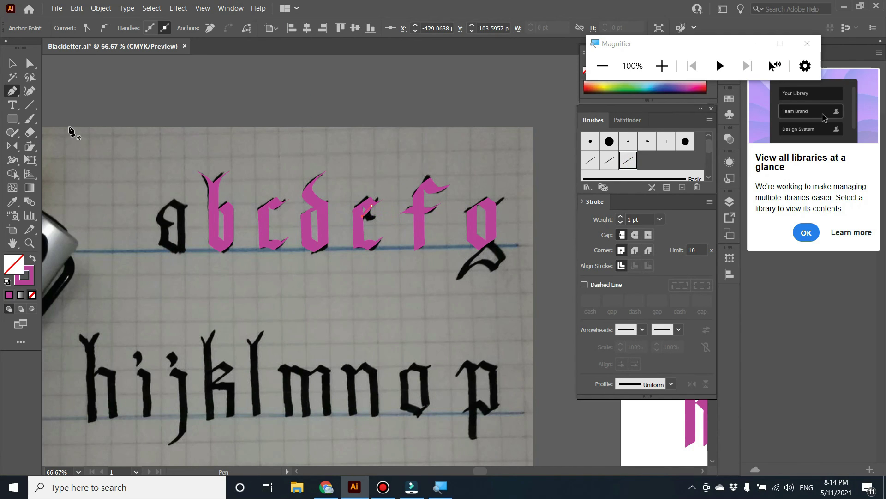
pyautogui.moveTo(371, 215)
pyautogui.mouseDown()
pyautogui.moveTo(368, 225)
pyautogui.moveTo(368, 215)
pyautogui.mouseUp()
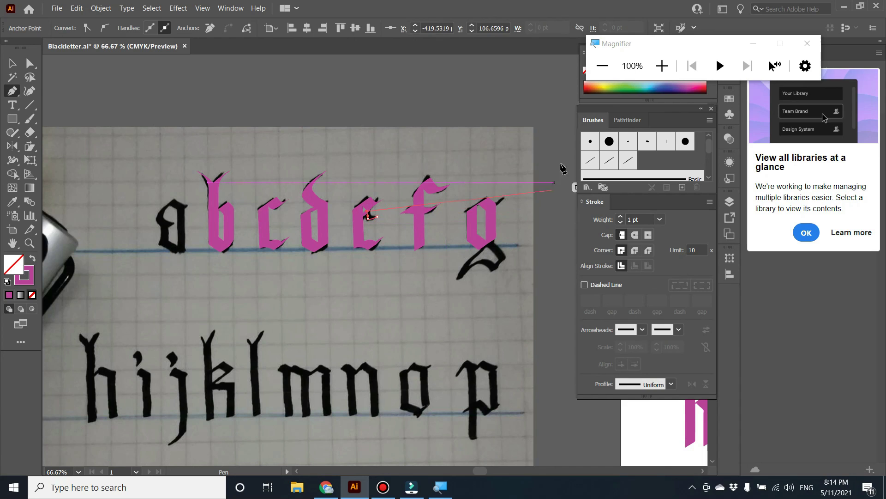
pyautogui.click(634, 163)
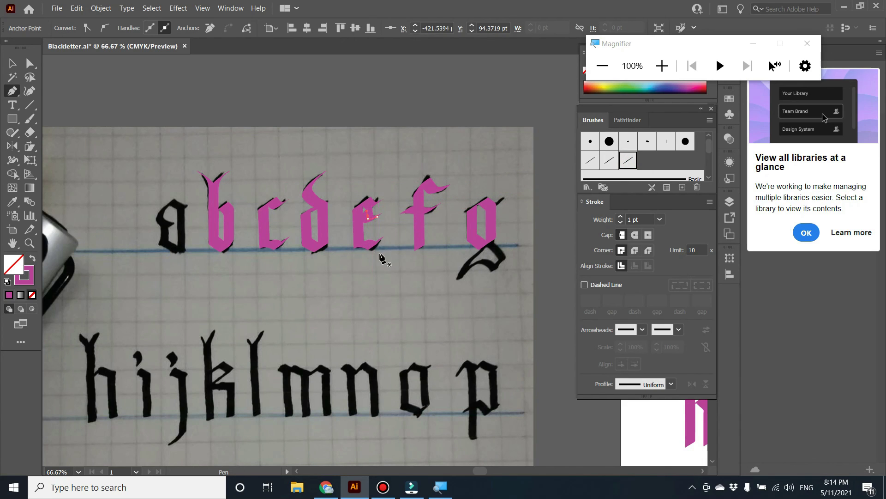
# Adjust the anchor points of the e's inner stroke to fit the handwritten letter and deselect the path.
pyautogui.press('a')
pyautogui.moveTo(377, 223)
pyautogui.mouseDown()
pyautogui.moveTo(380, 212)
pyautogui.moveTo(378, 223)
pyautogui.moveTo(367, 216)
pyautogui.mouseUp()
pyautogui.click(372, 222)
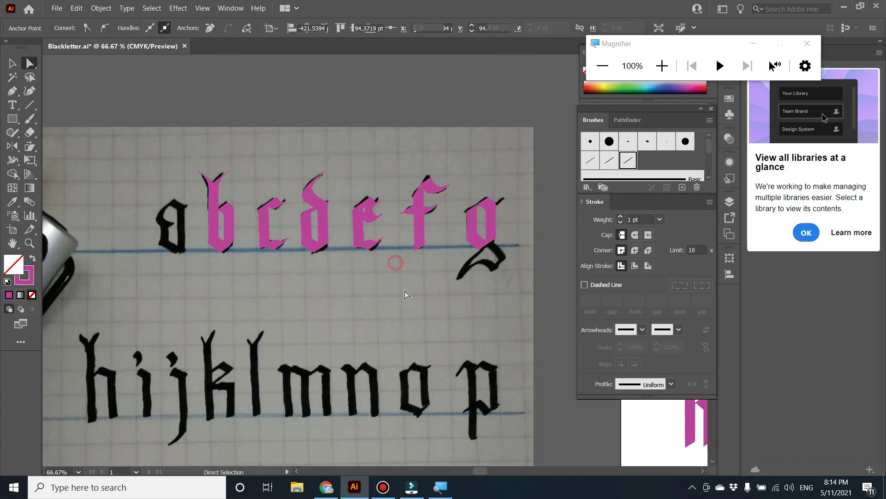
pyautogui.click(404, 307)
pyautogui.scroll(-1, 389, 318)
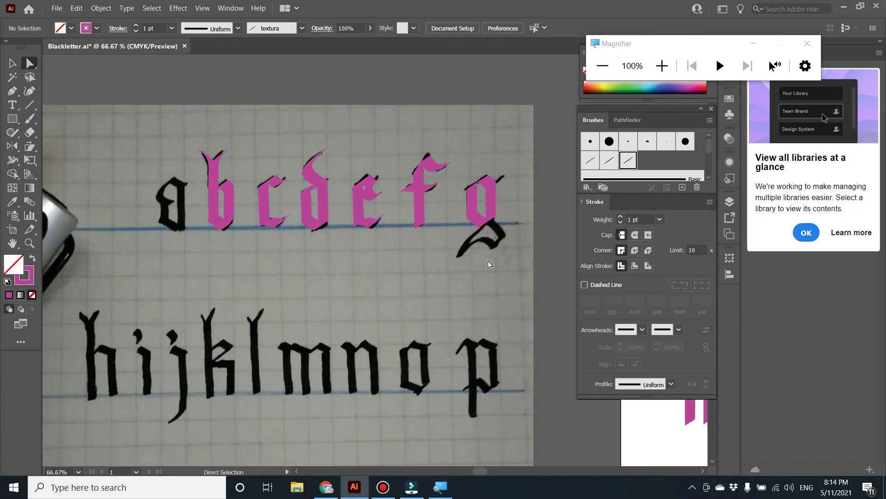